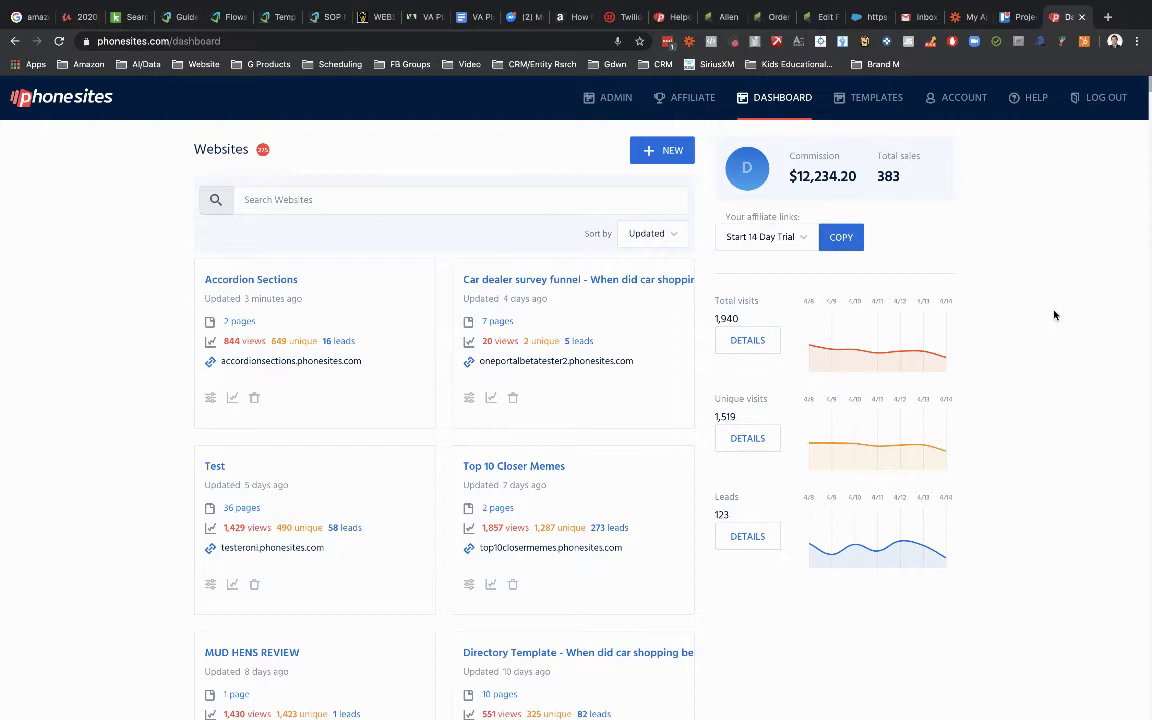
Start a new blank website and enter 'Demo of Site' as its name.
left_click(660, 150)
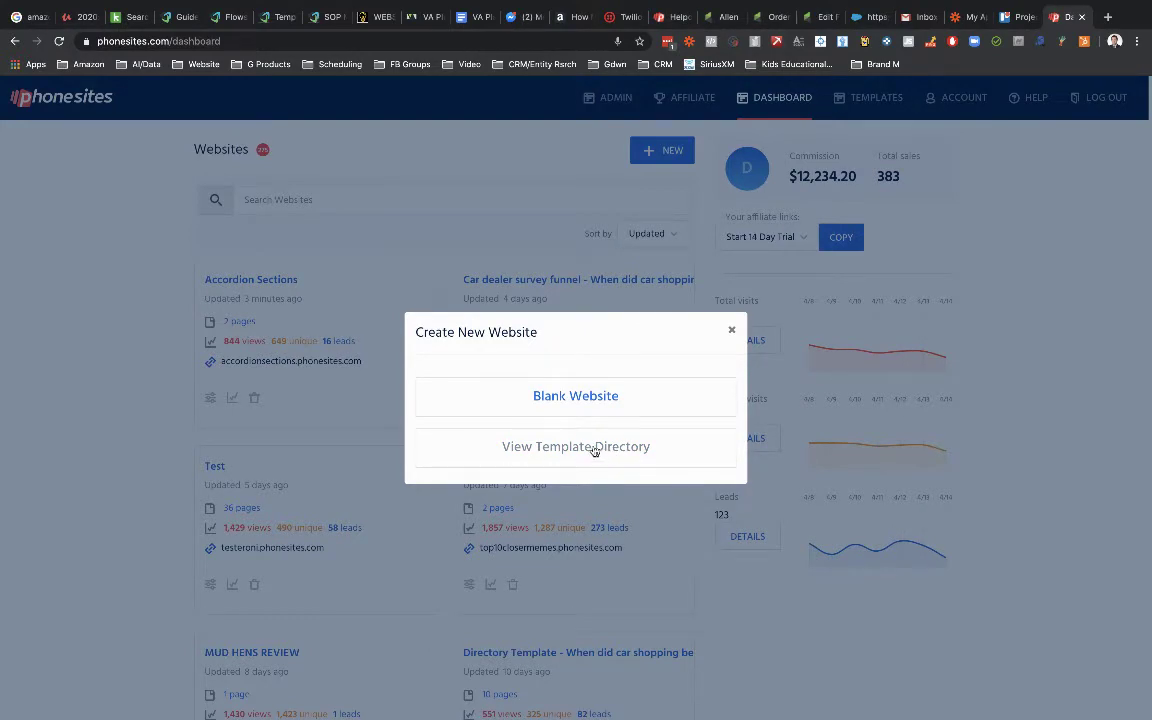
left_click(546, 397)
left_click(497, 372)
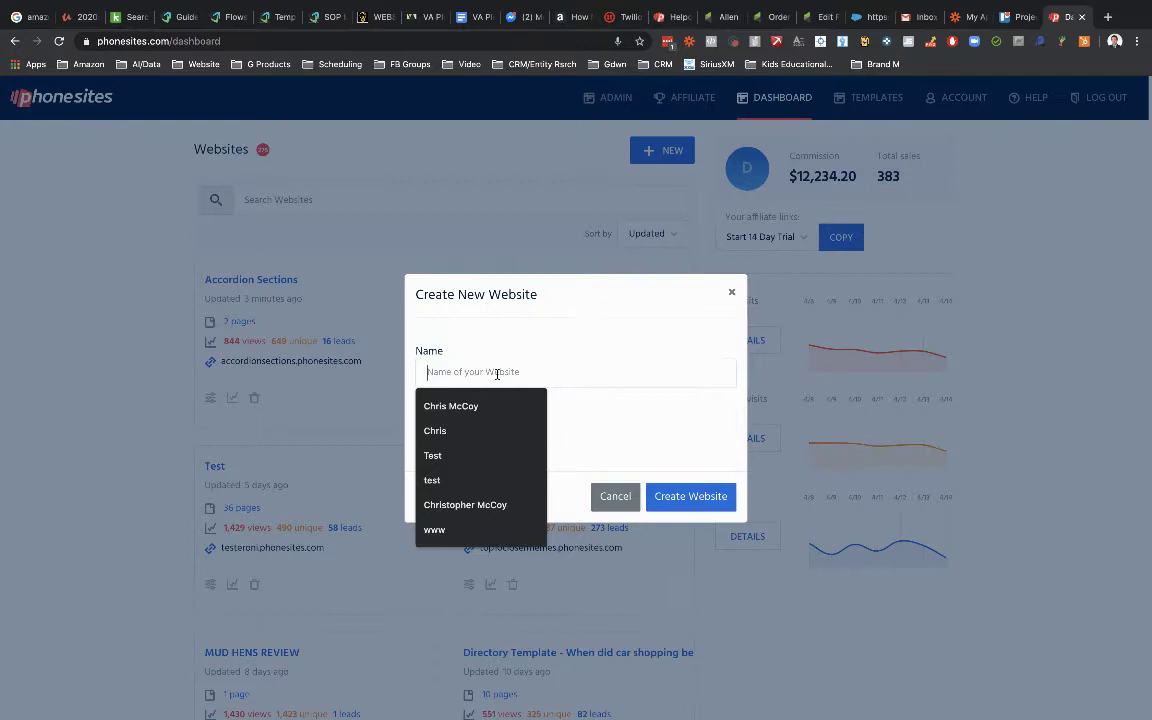
type("Demo")
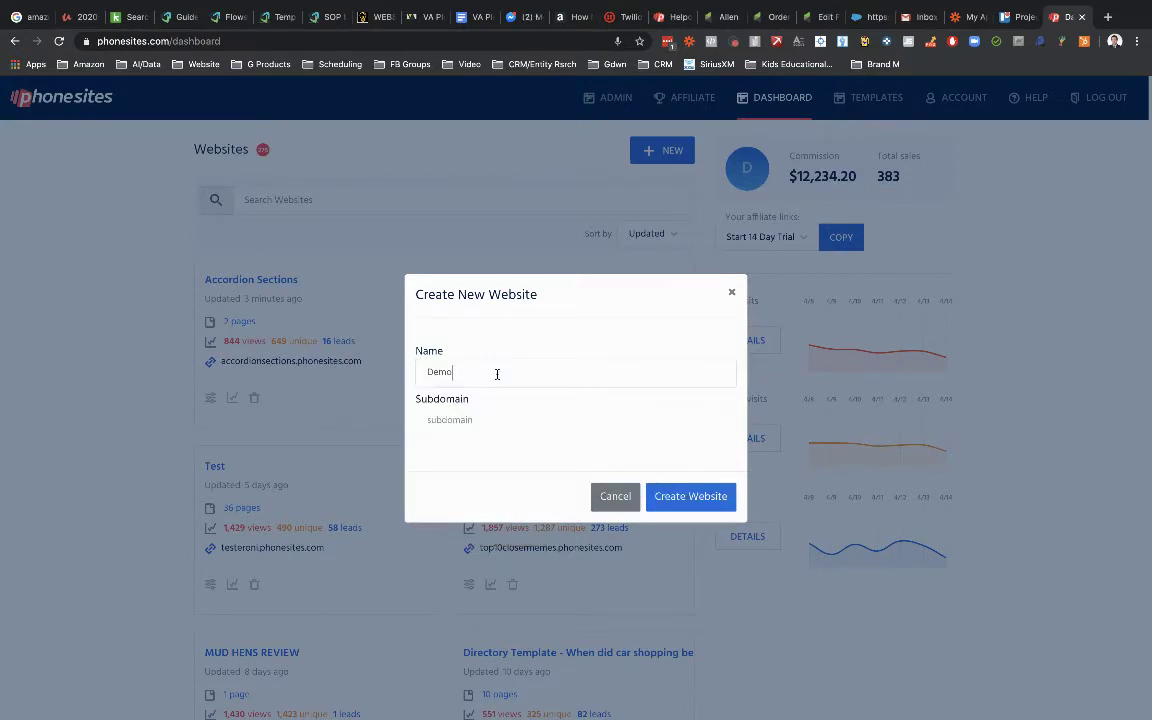
type(" of Site")
Enter the subdomain 'demoofsite' and create the Demo of Site website.
left_click(446, 421)
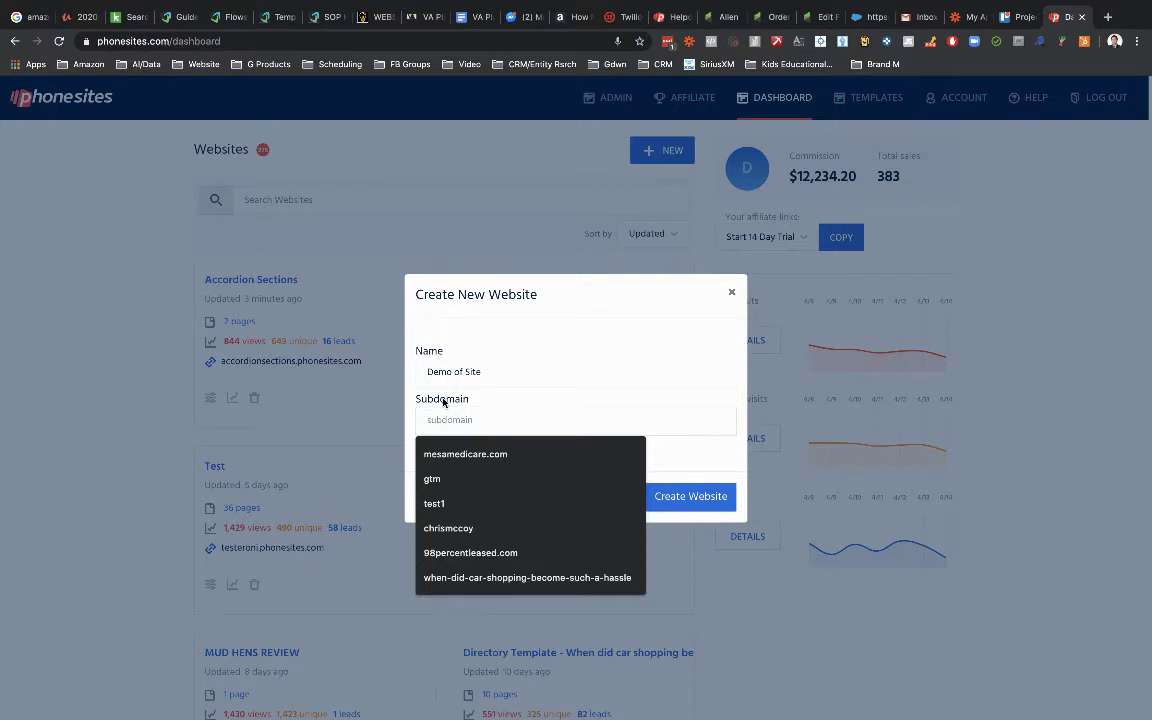
type("demo")
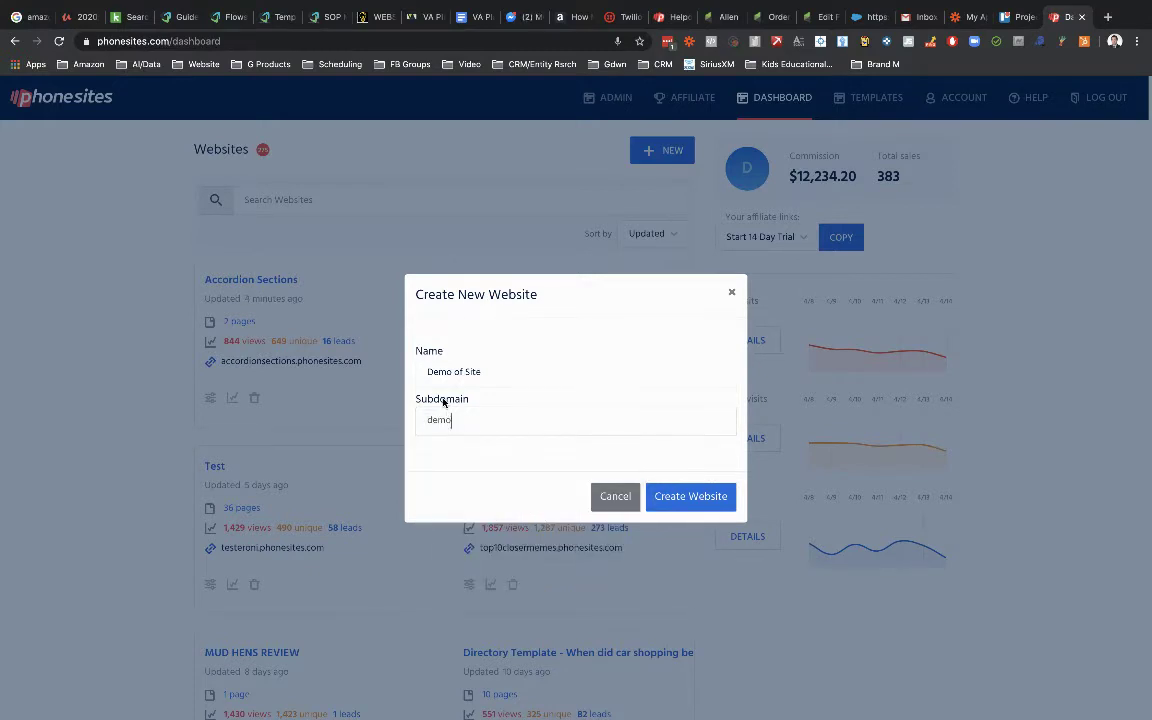
type("ofsite")
left_click(691, 498)
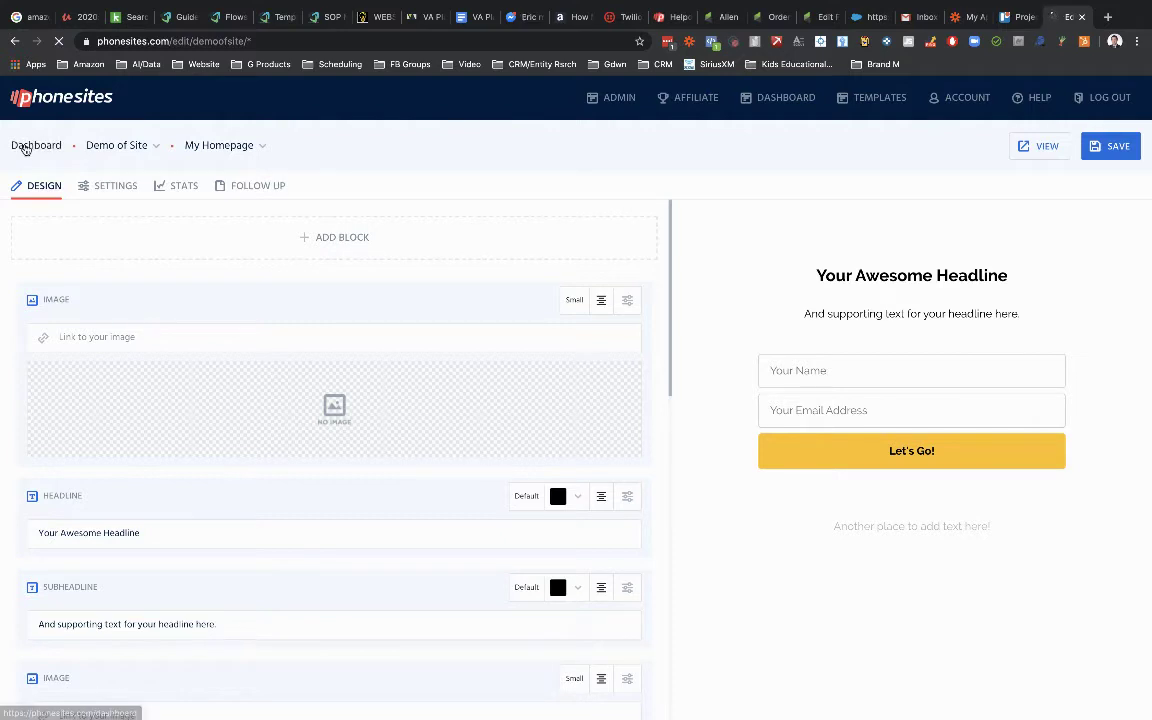
Go back to the dashboard and open the Demo of Site pages list.
left_click(24, 144)
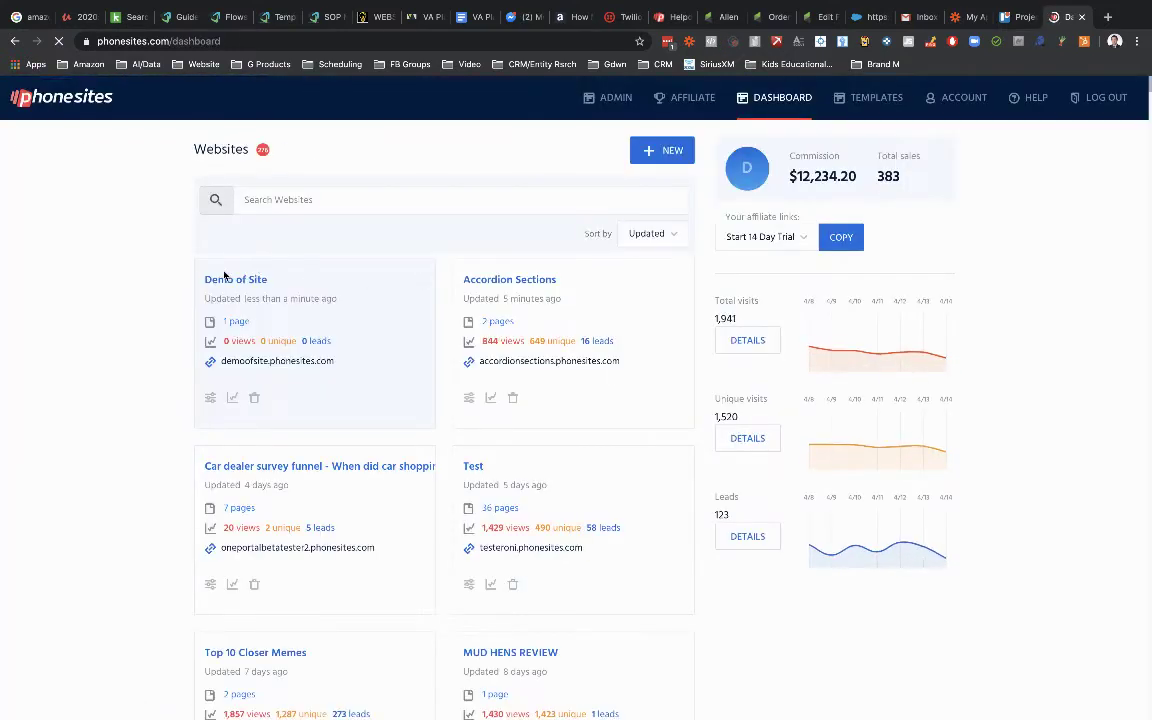
left_click(221, 281)
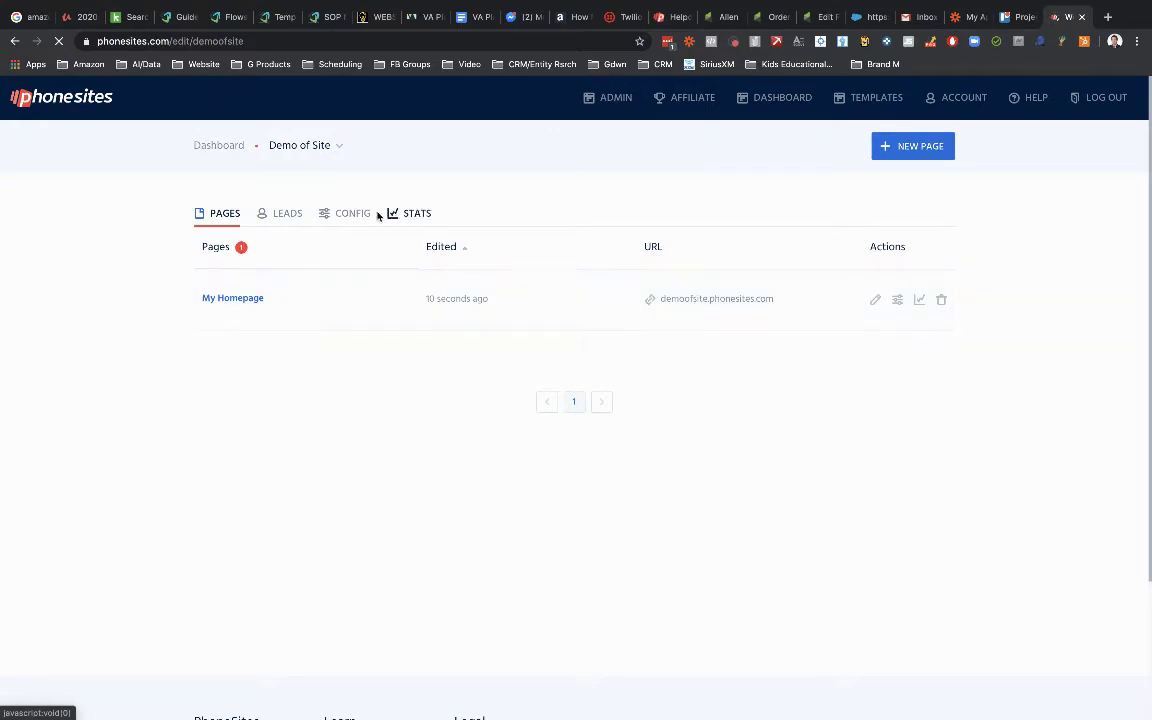
Check the site's CONFIG tab, return to PAGES, and zoom the browser to 150%.
left_click(347, 215)
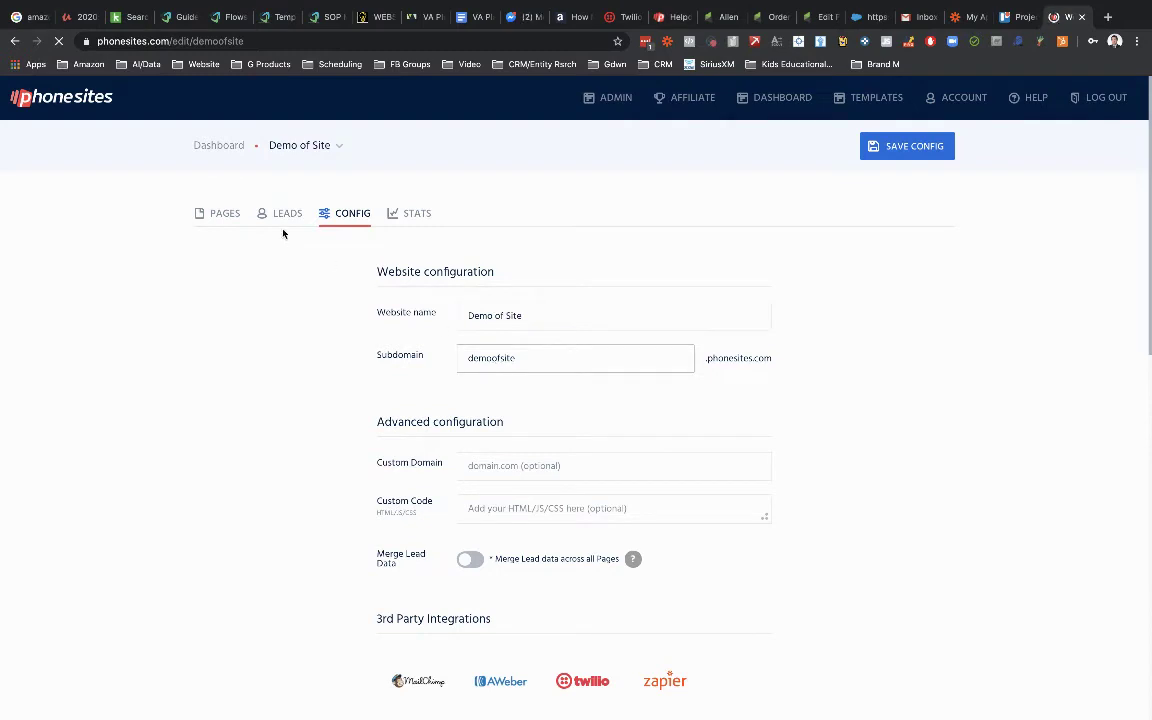
left_click(220, 213)
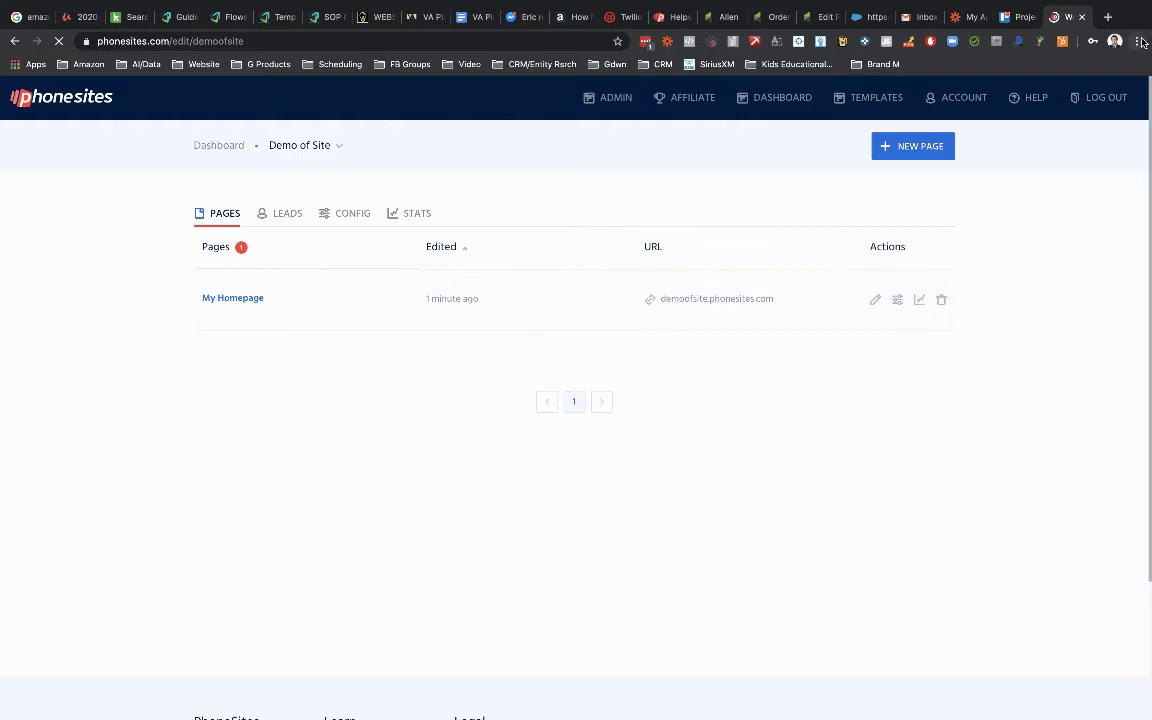
key("ctrl+plus")
key("ctrl+plus")
key("ctrl+plus")
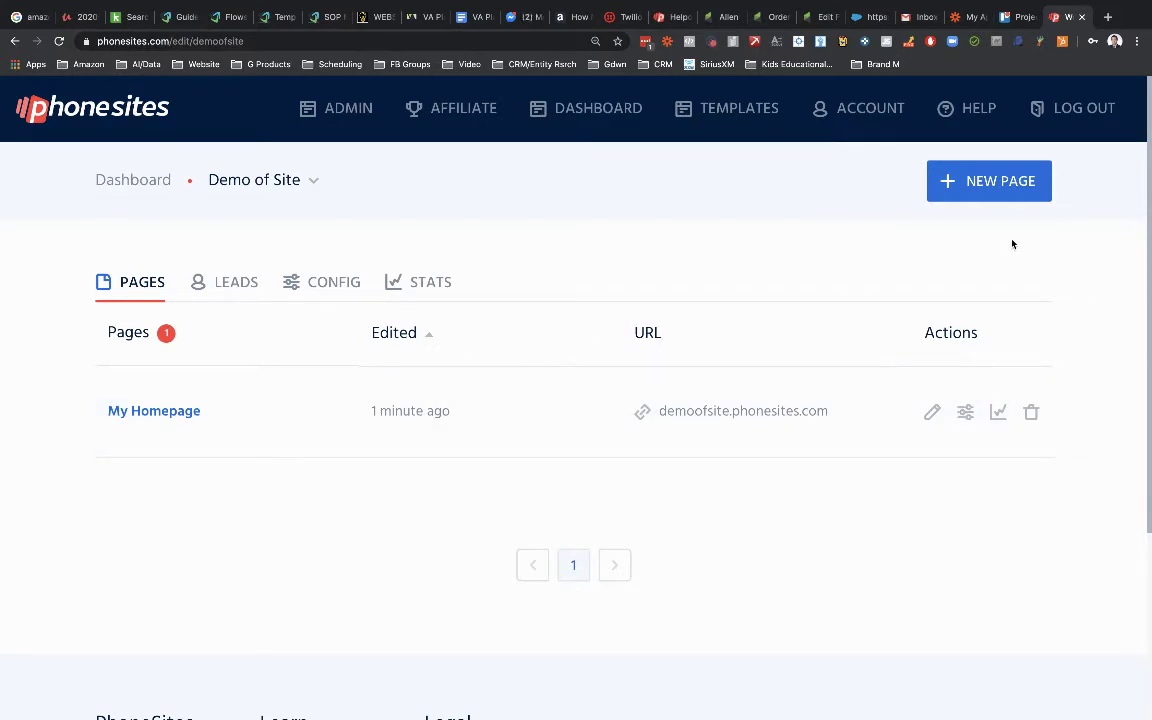
Add a Thank You Page template page to the site and open its settings.
left_click(958, 182)
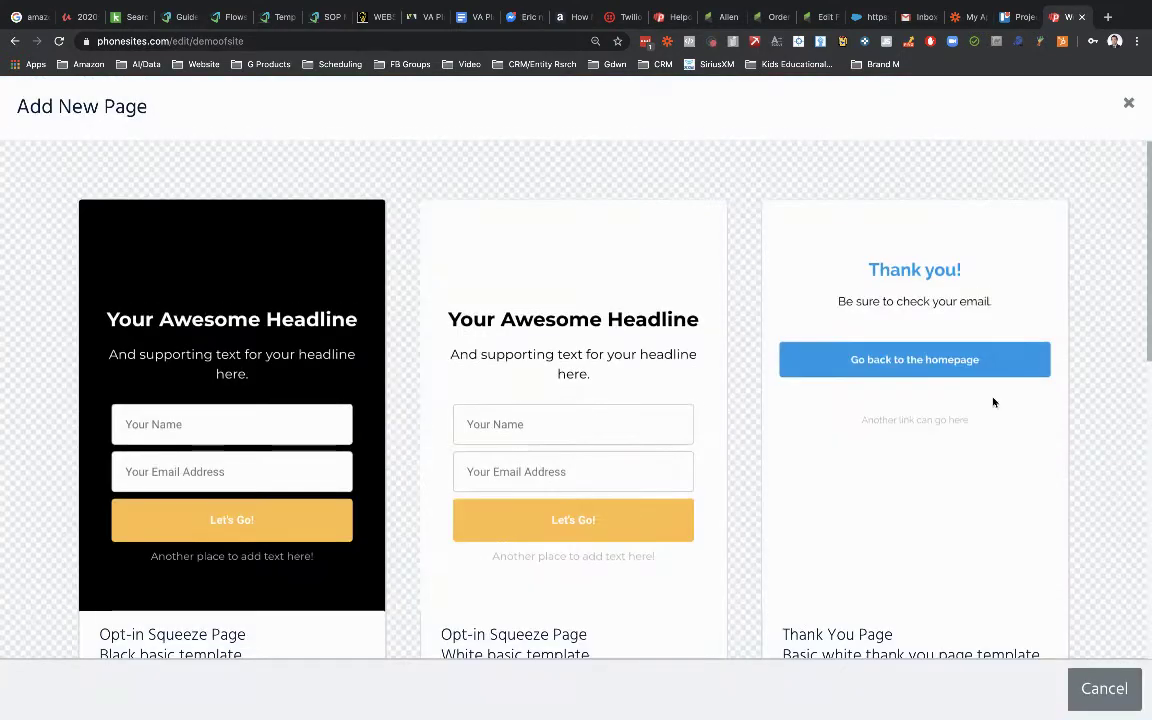
scroll(890, 520, "down", 3)
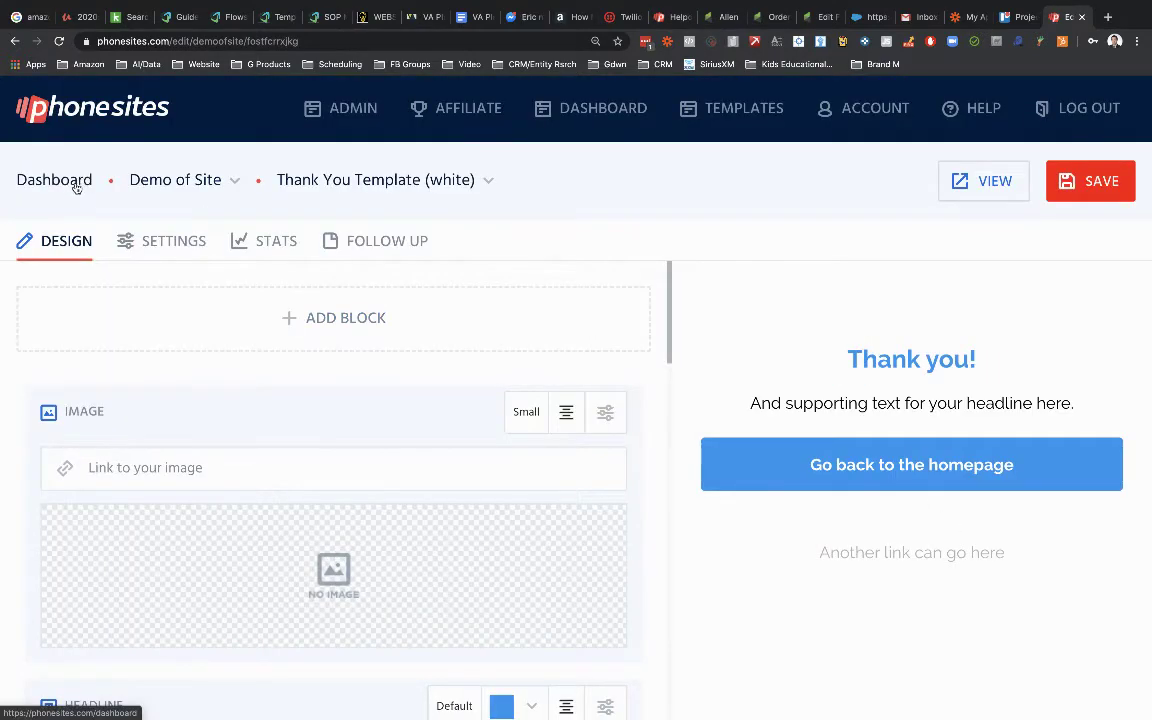
left_click(172, 243)
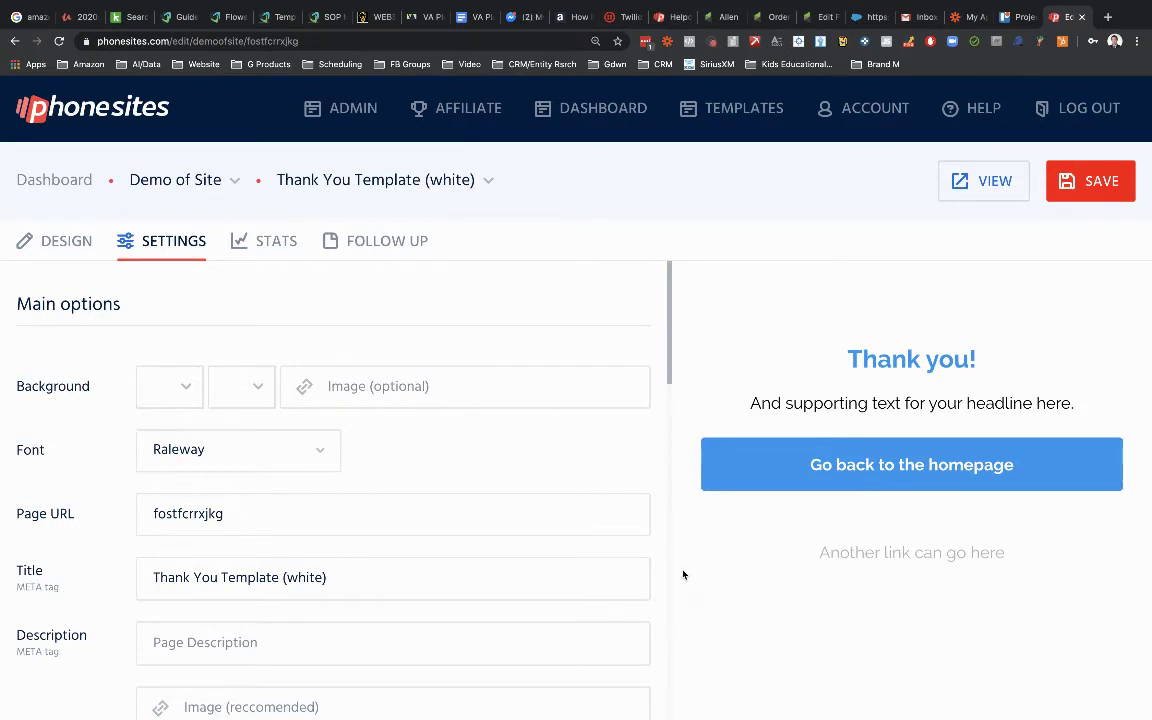
left_click(527, 512)
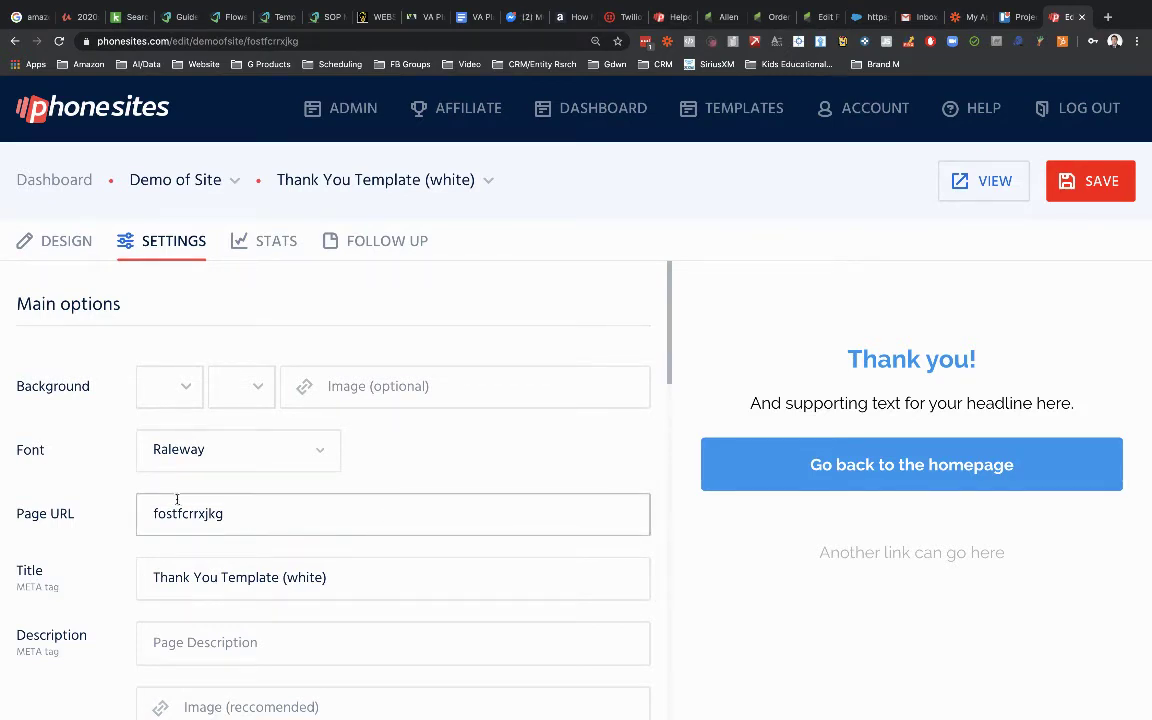
left_click(616, 380)
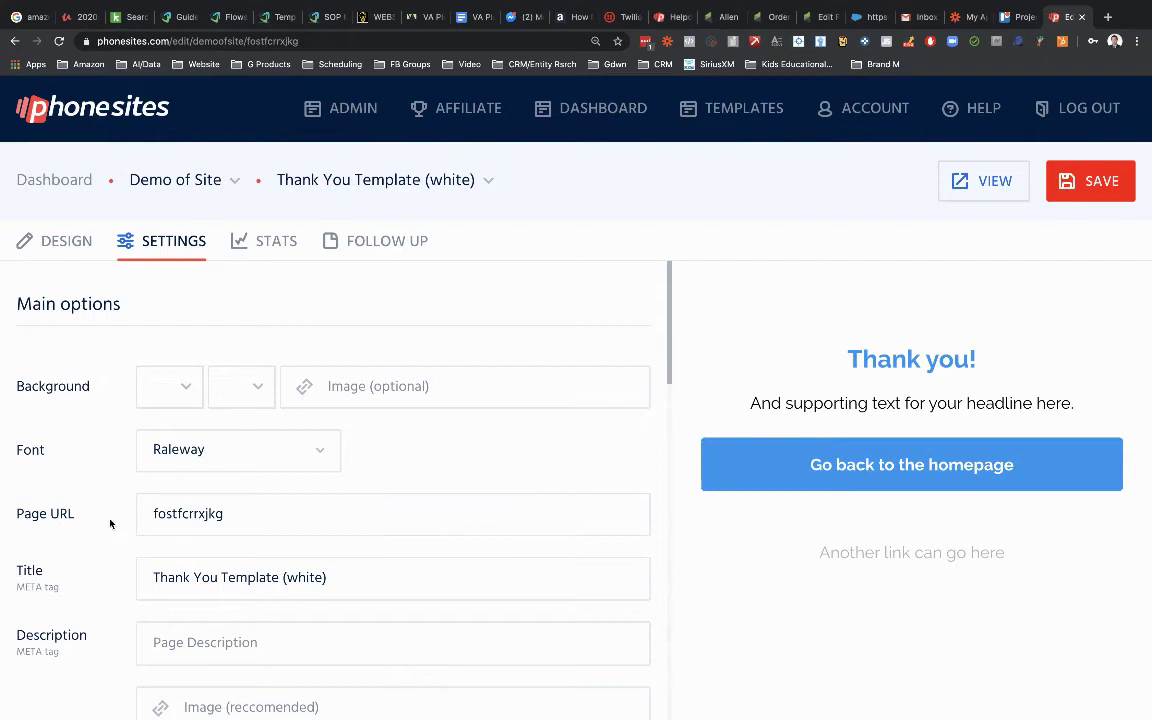
Replace the page URL with 'thank-you', save, and return to the dashboard.
left_click(148, 513)
left_click_drag(148, 513, 278, 515)
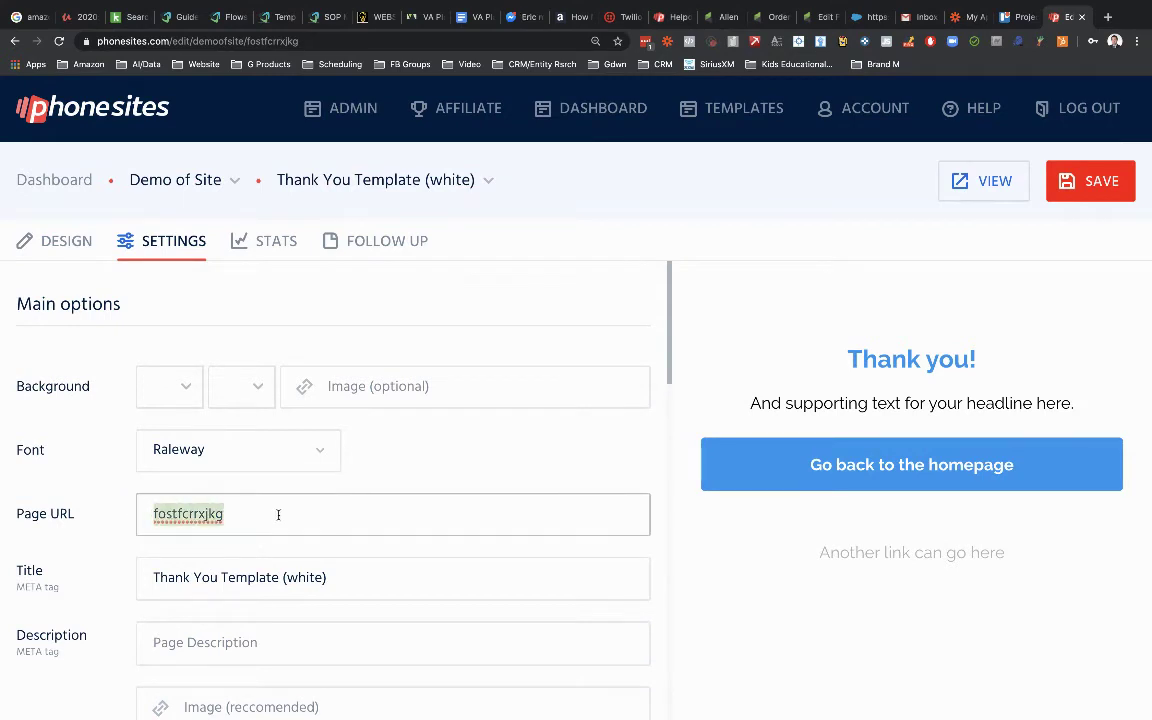
type("thank-you")
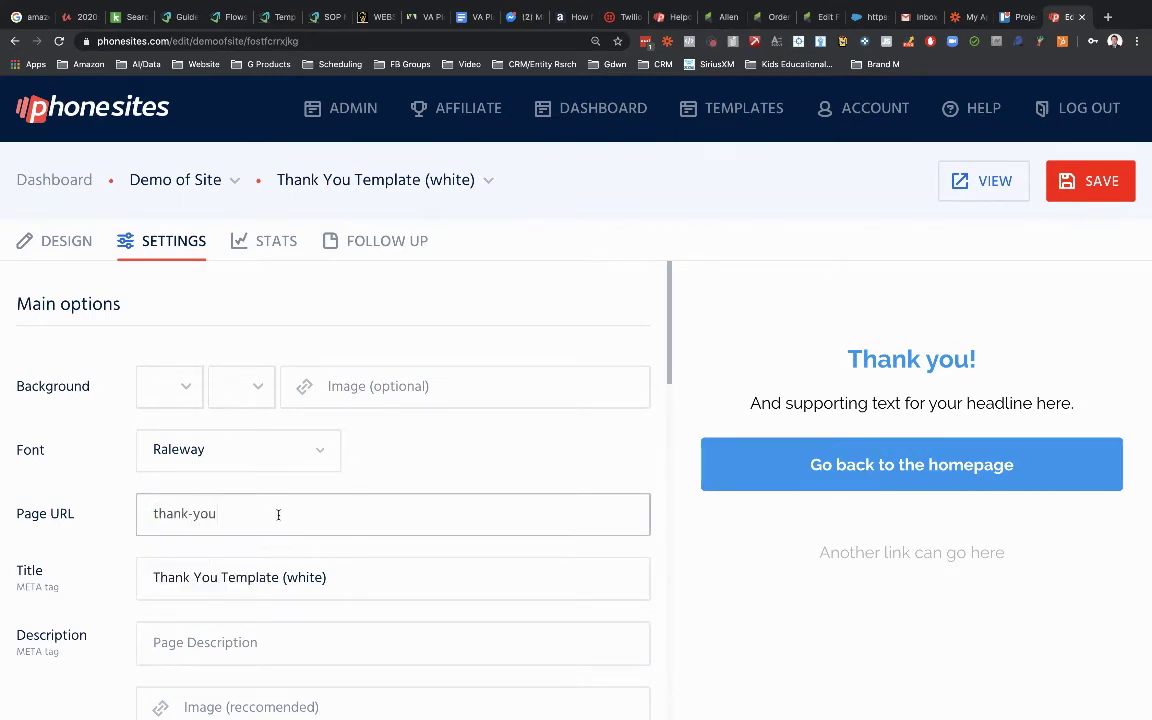
left_click(1082, 181)
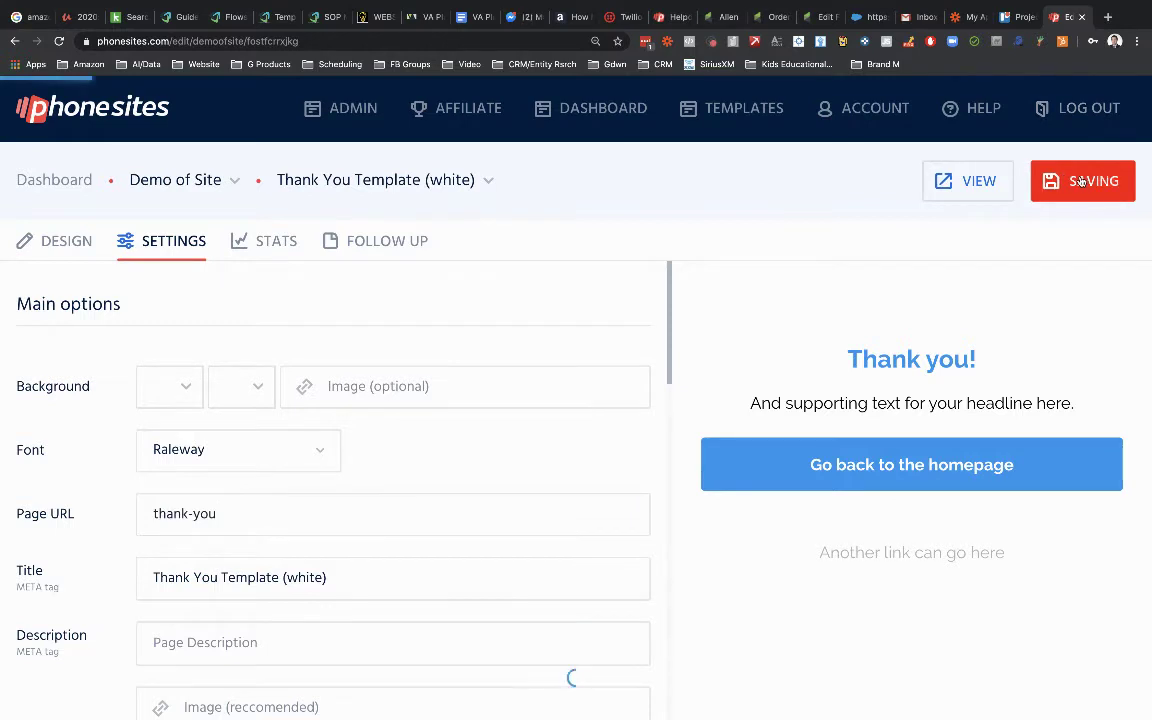
left_click(69, 187)
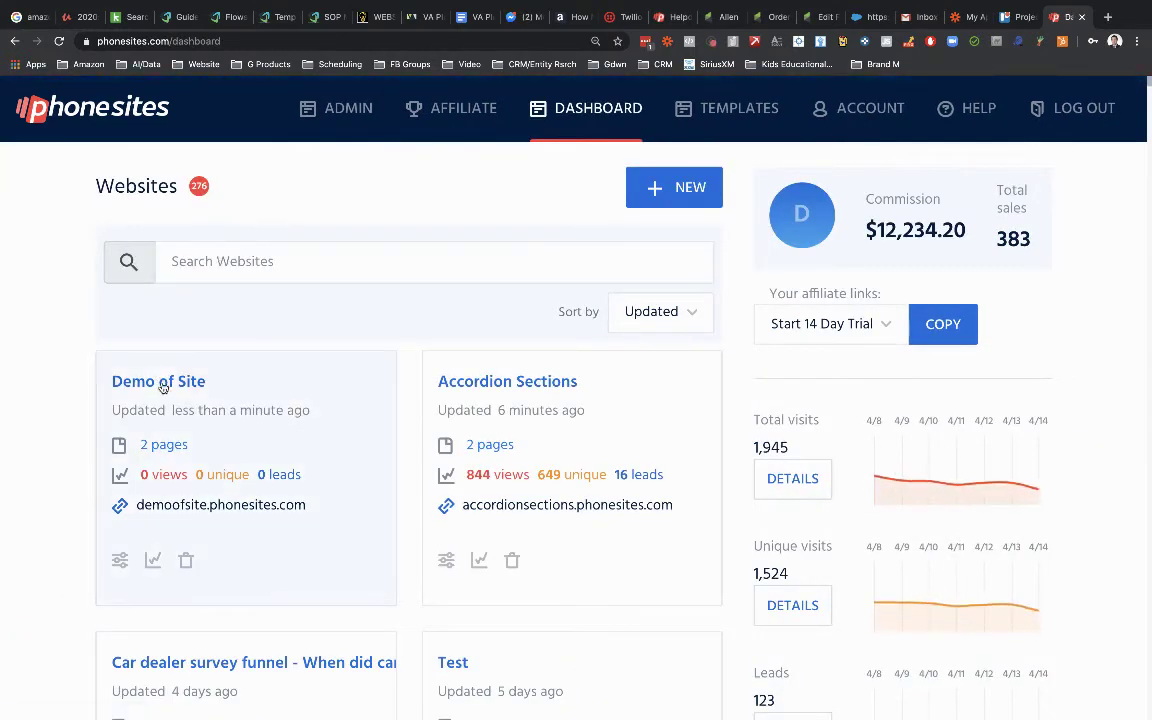
left_click(150, 381)
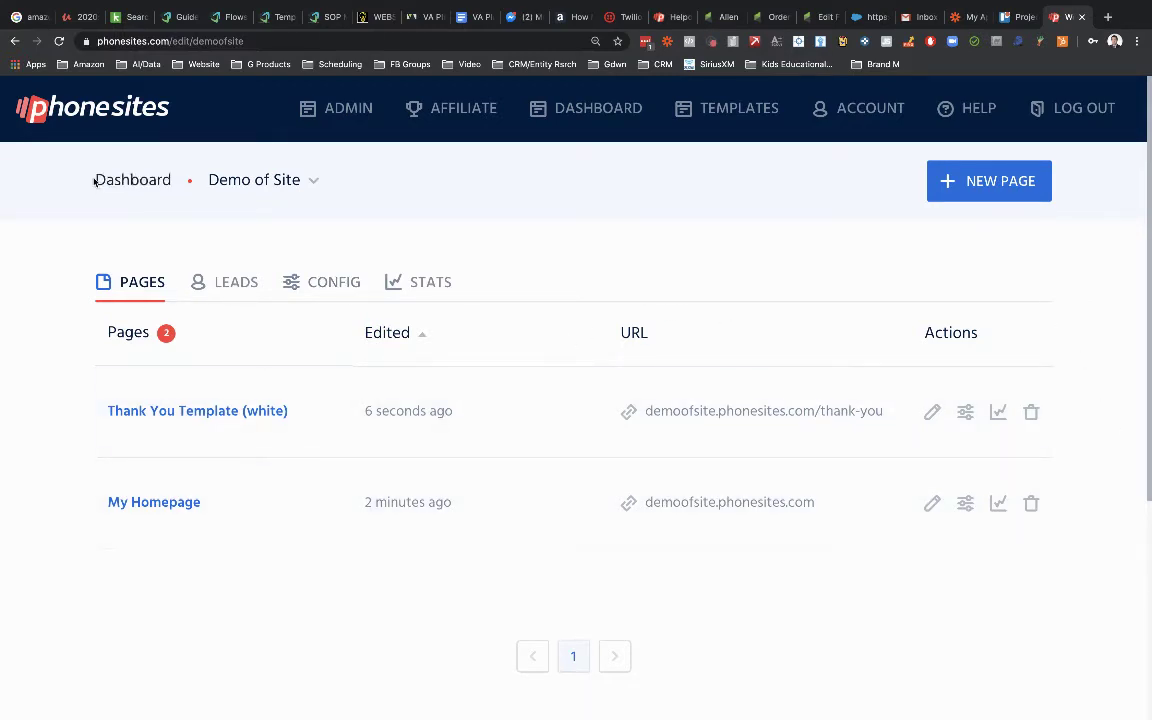
left_click(166, 181)
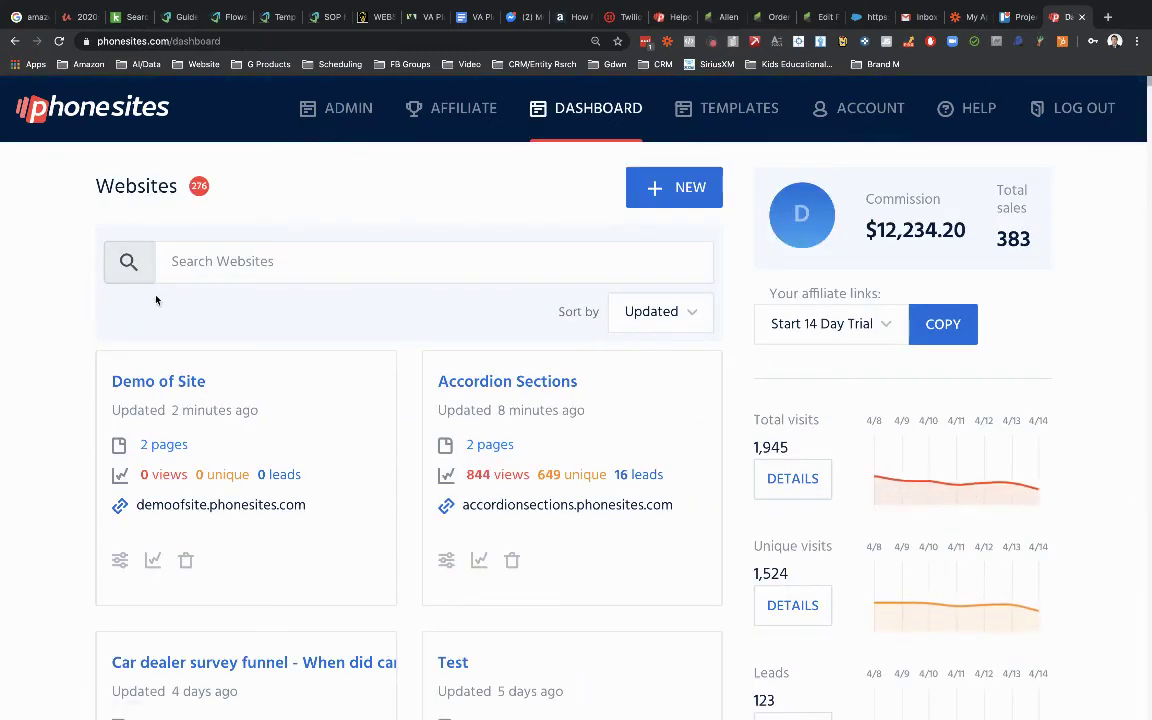
Open the Demo of Site card's pages list from the dashboard.
left_click(152, 383)
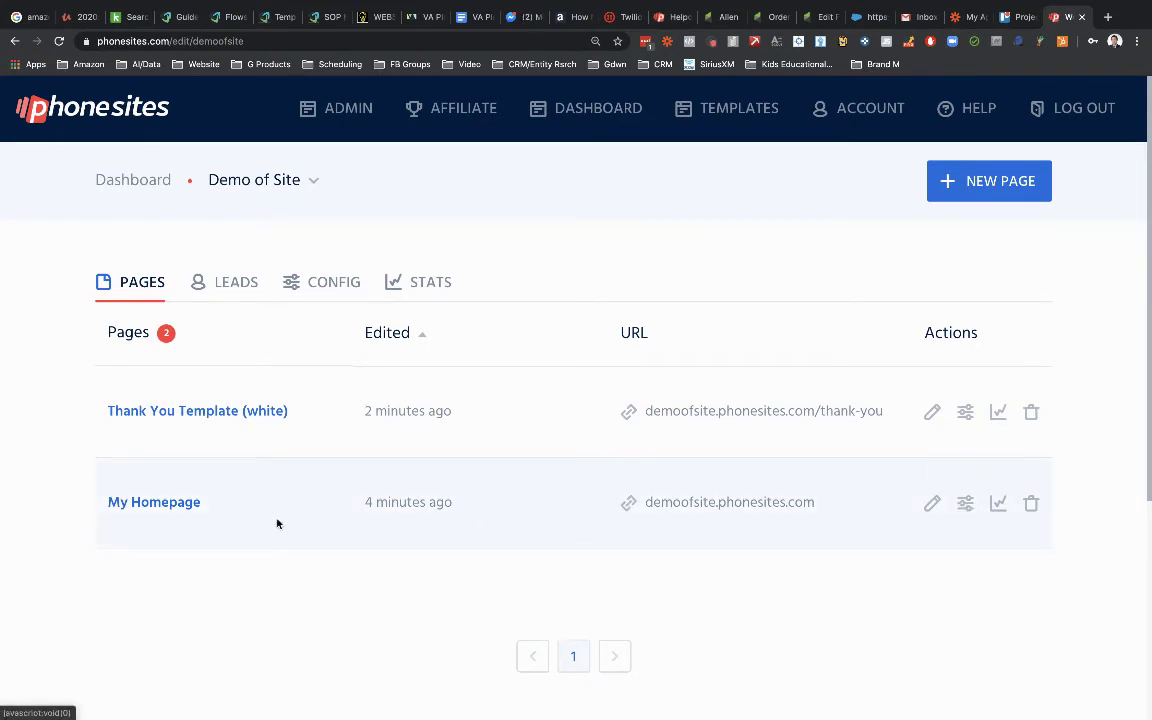
Open My Homepage's settings using the sliders icon in the Pages list.
left_click(966, 504)
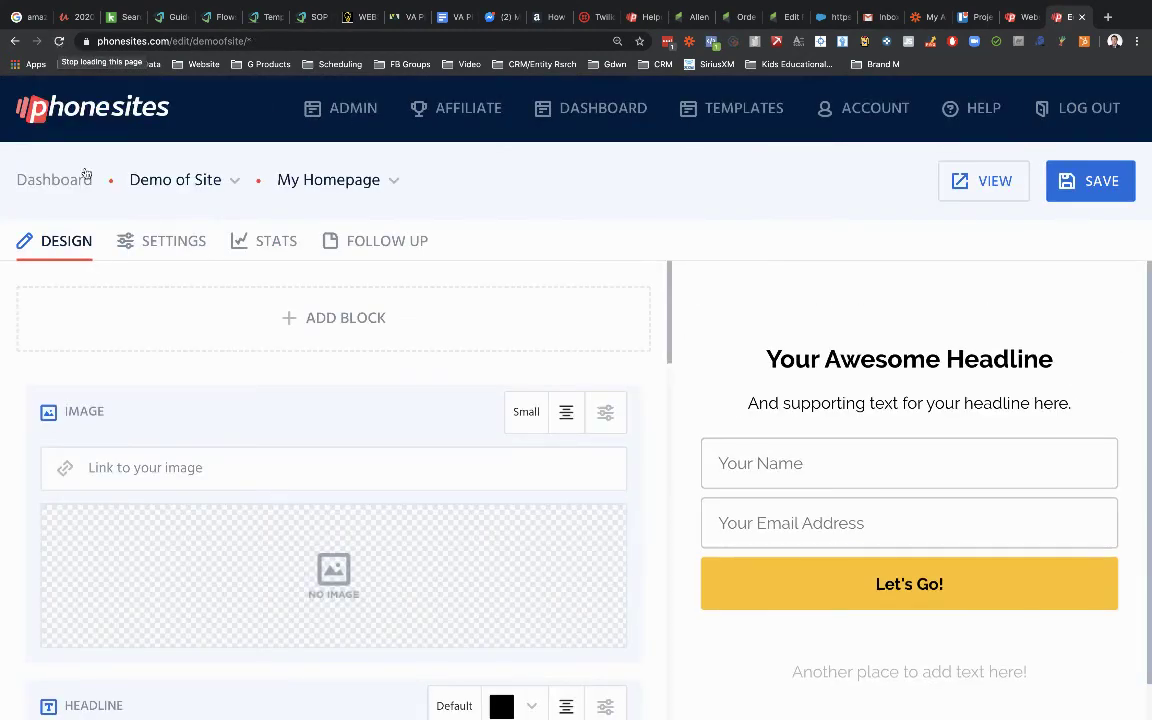
Change My Homepage's page URL to 'thankyou' unsaved, then view the pages list tab.
left_click(165, 240)
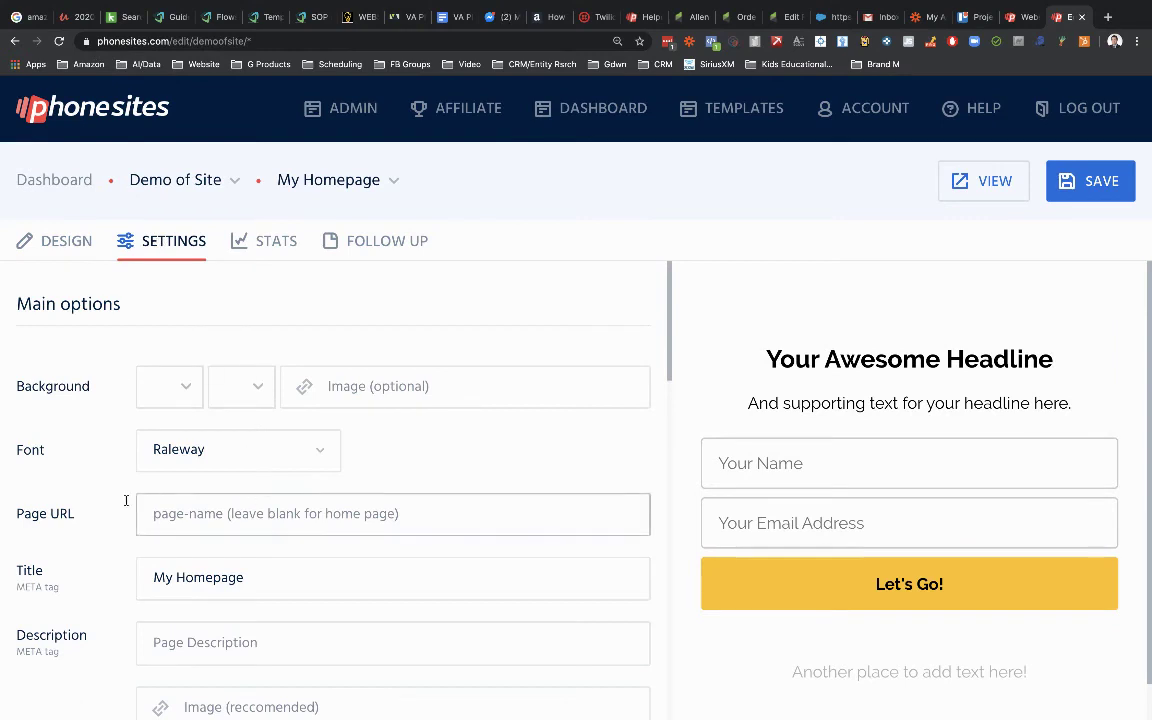
left_click(183, 508)
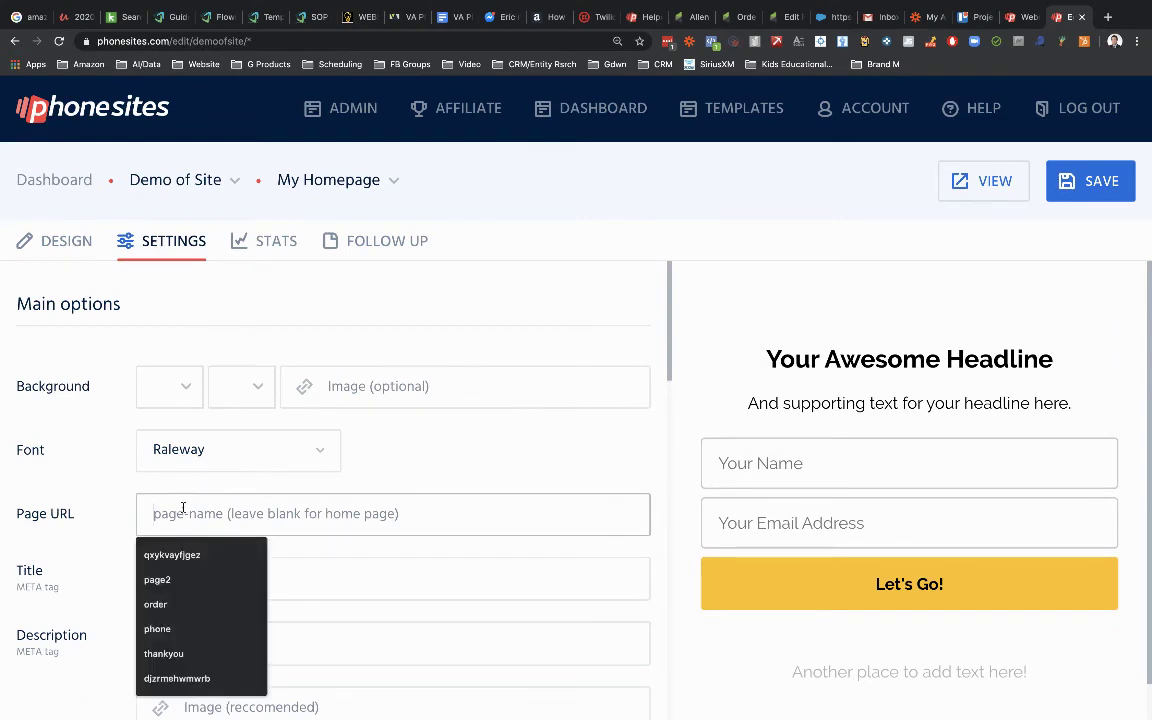
type("thank")
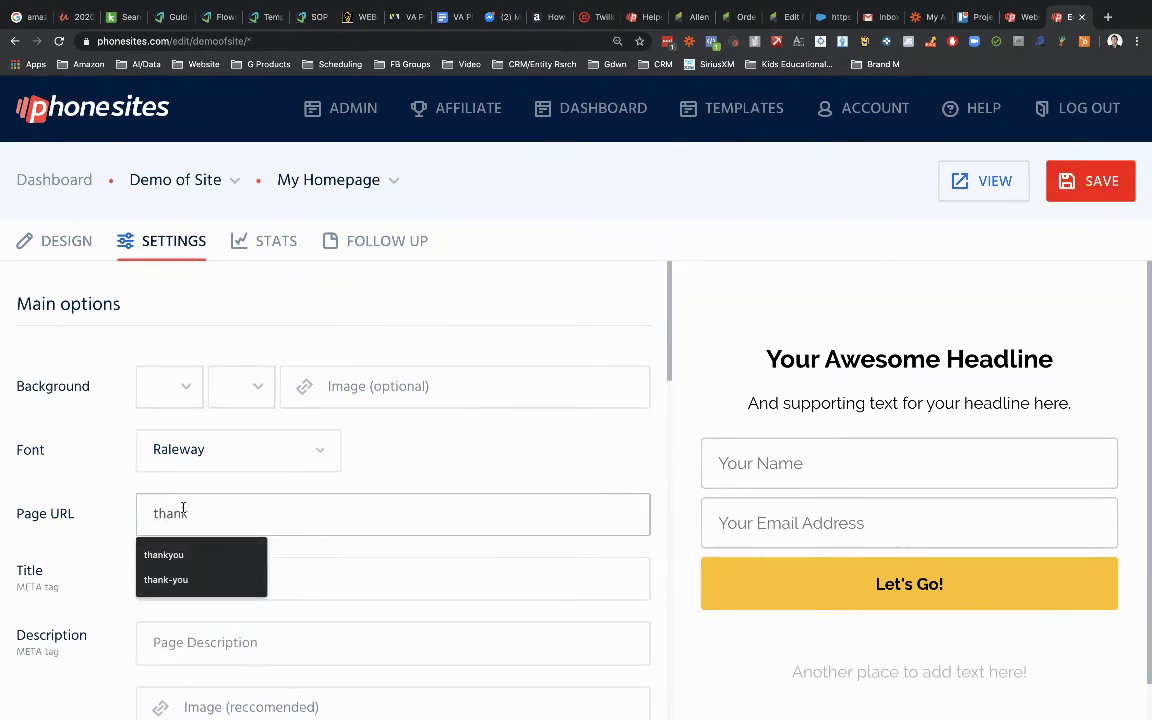
type("you")
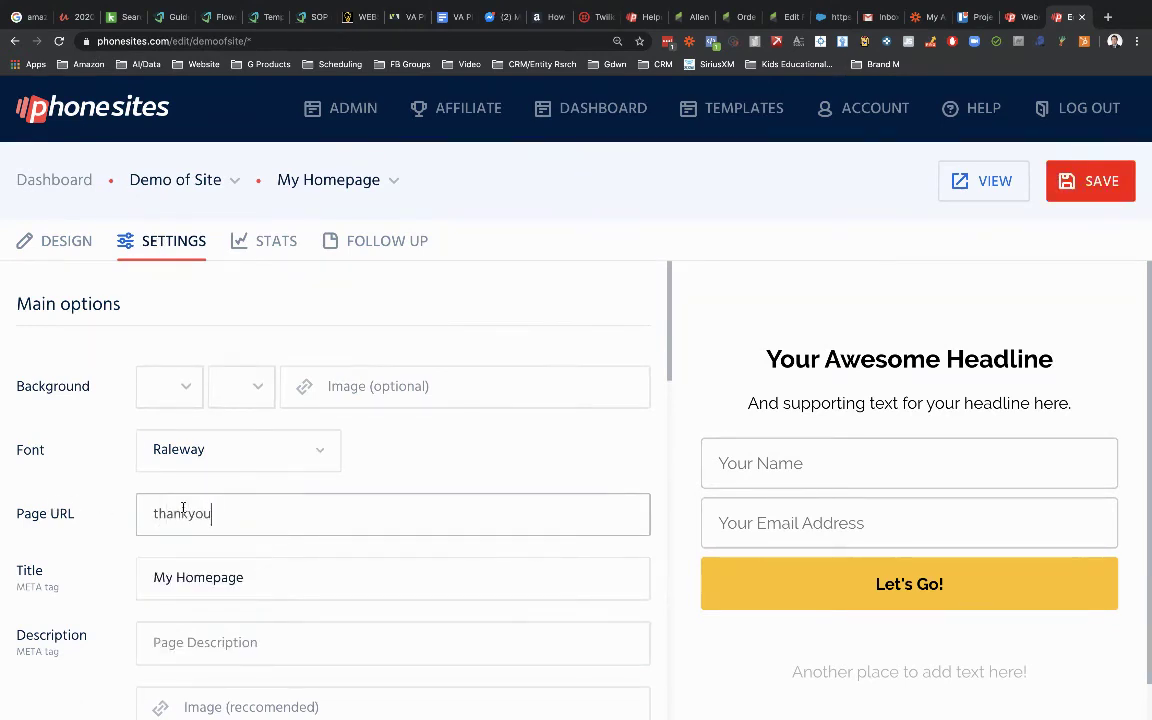
left_click(1040, 19)
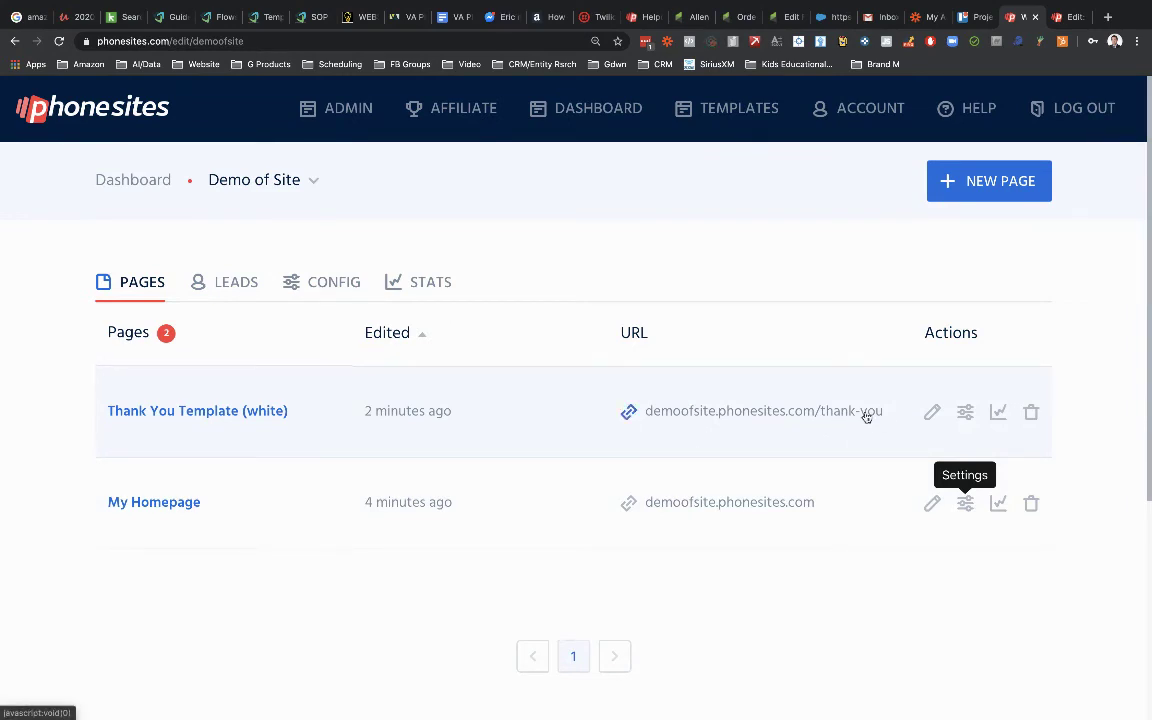
Return to the My Homepage editor tab and save the 'thankyou' URL.
left_click(1070, 17)
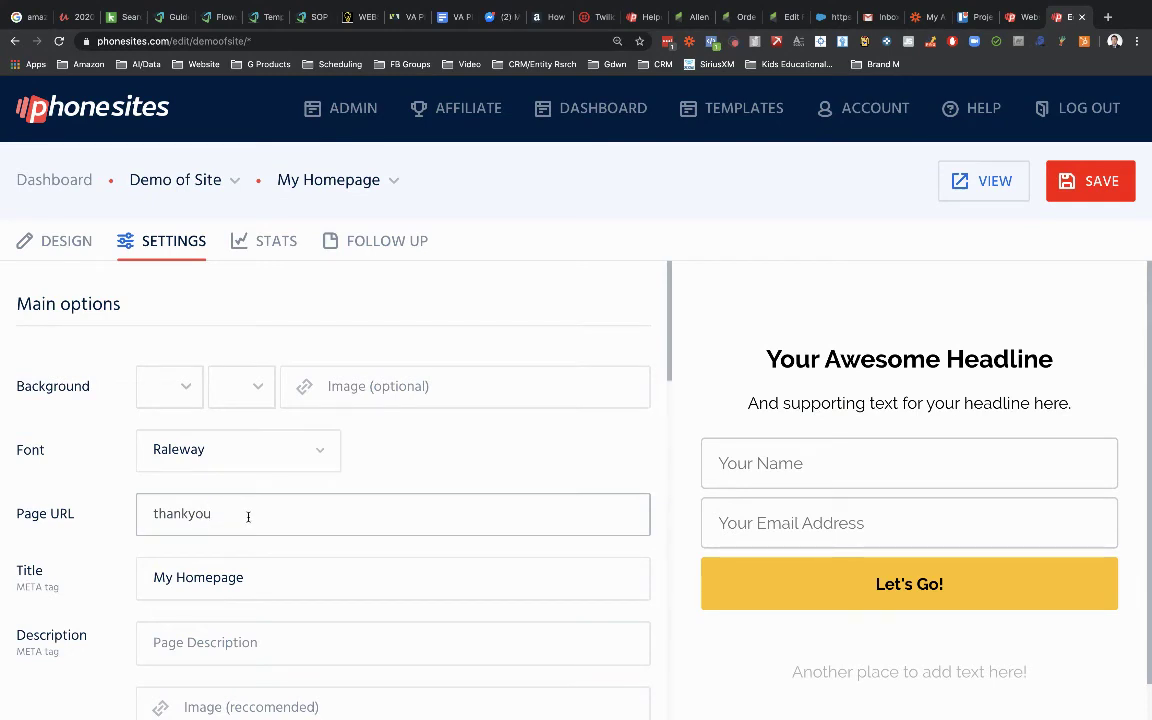
left_click(1090, 186)
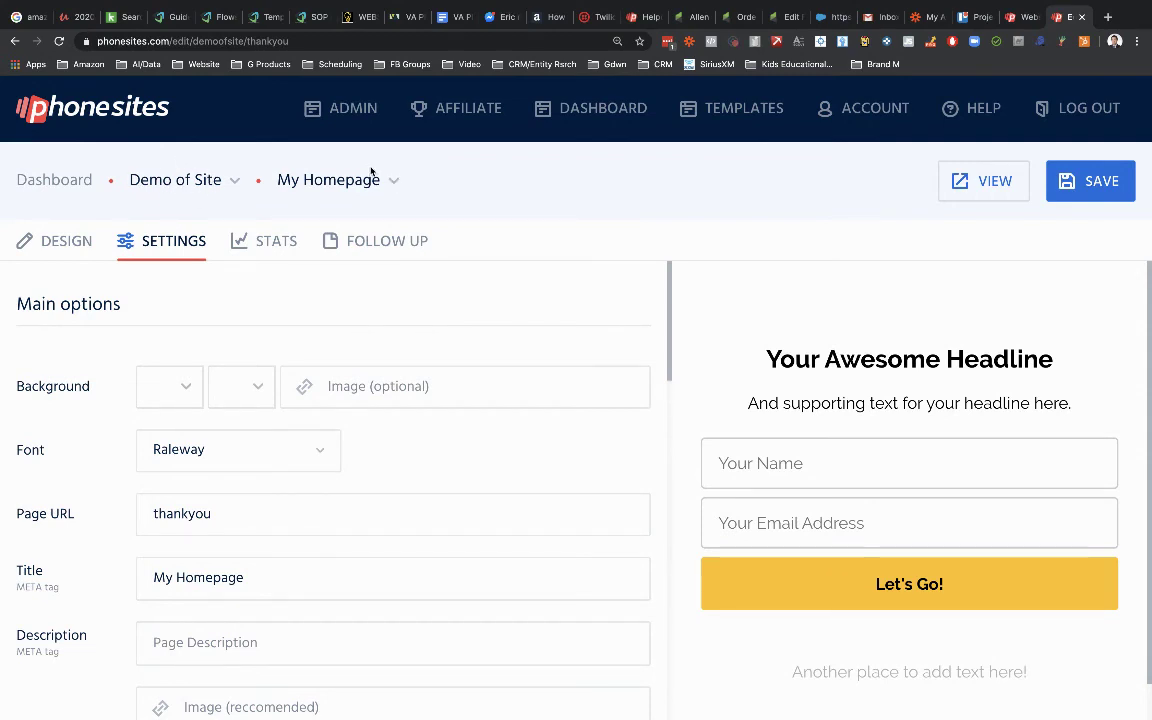
Switch to the Thank You Template (white) page and clear its page URL.
left_click(392, 181)
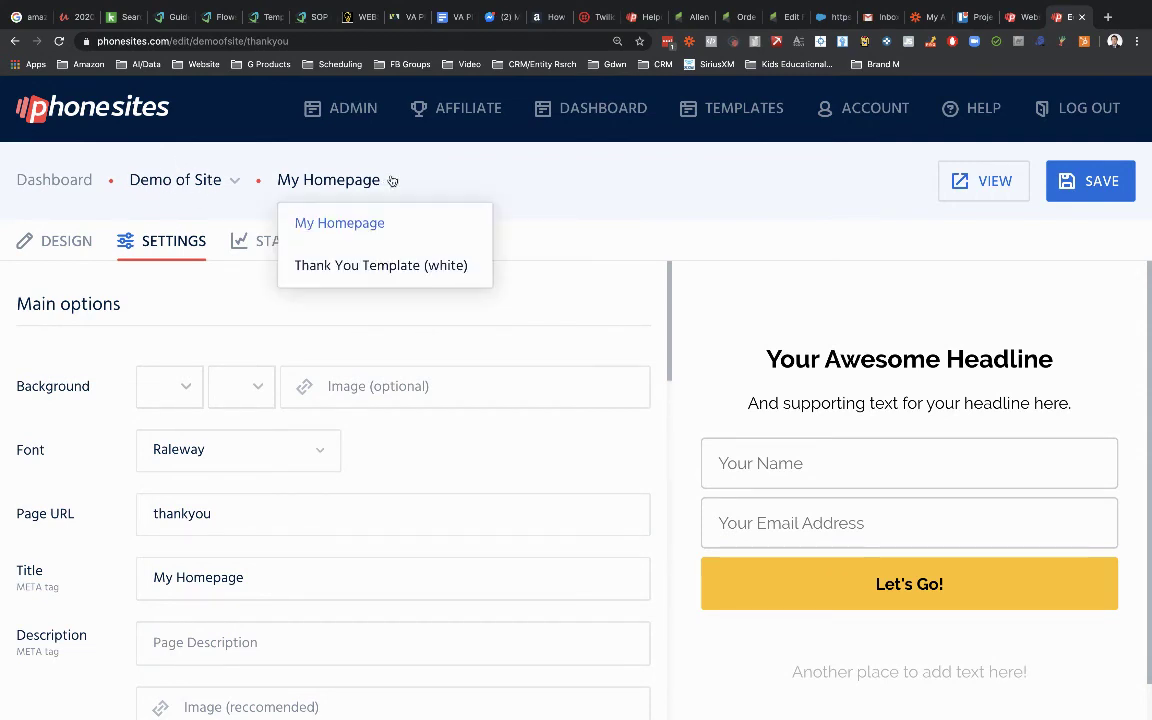
left_click(372, 266)
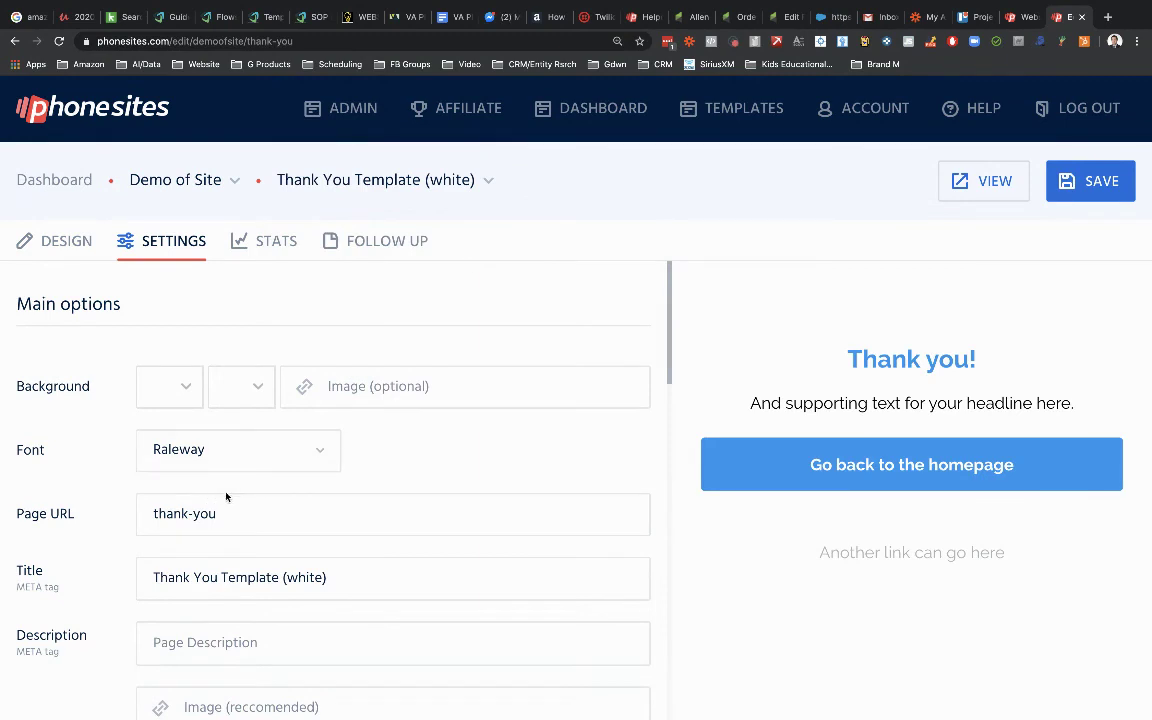
left_click_drag(248, 513, 123, 500)
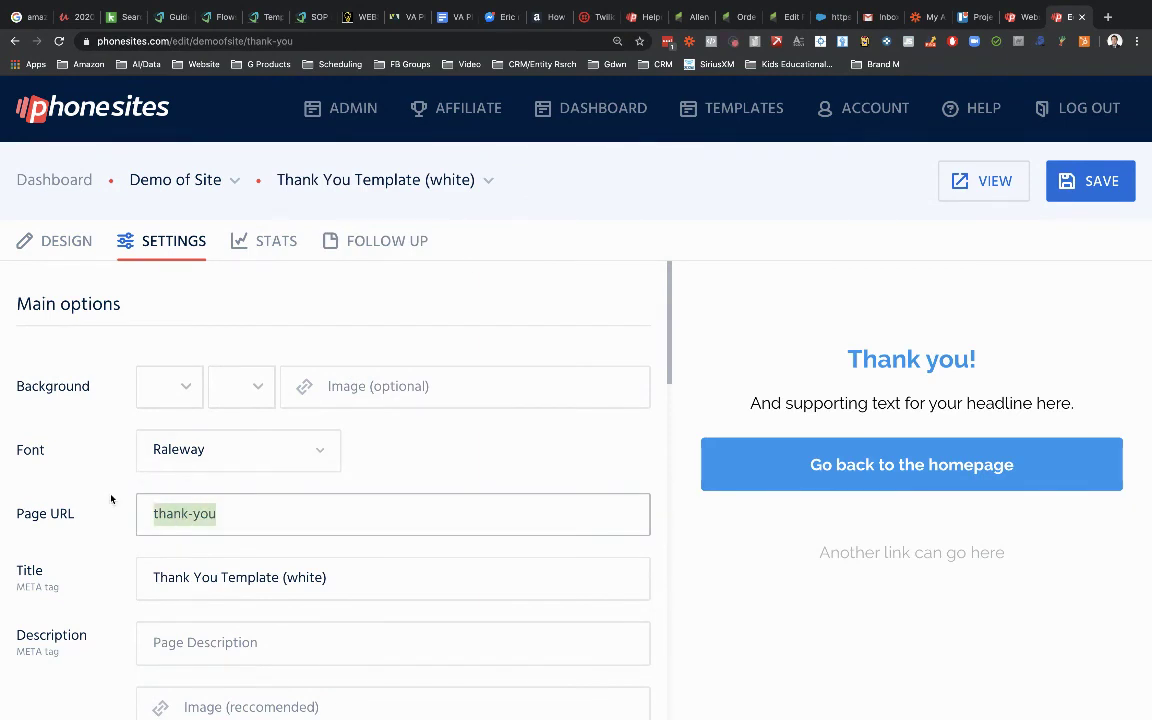
key("BackSpace")
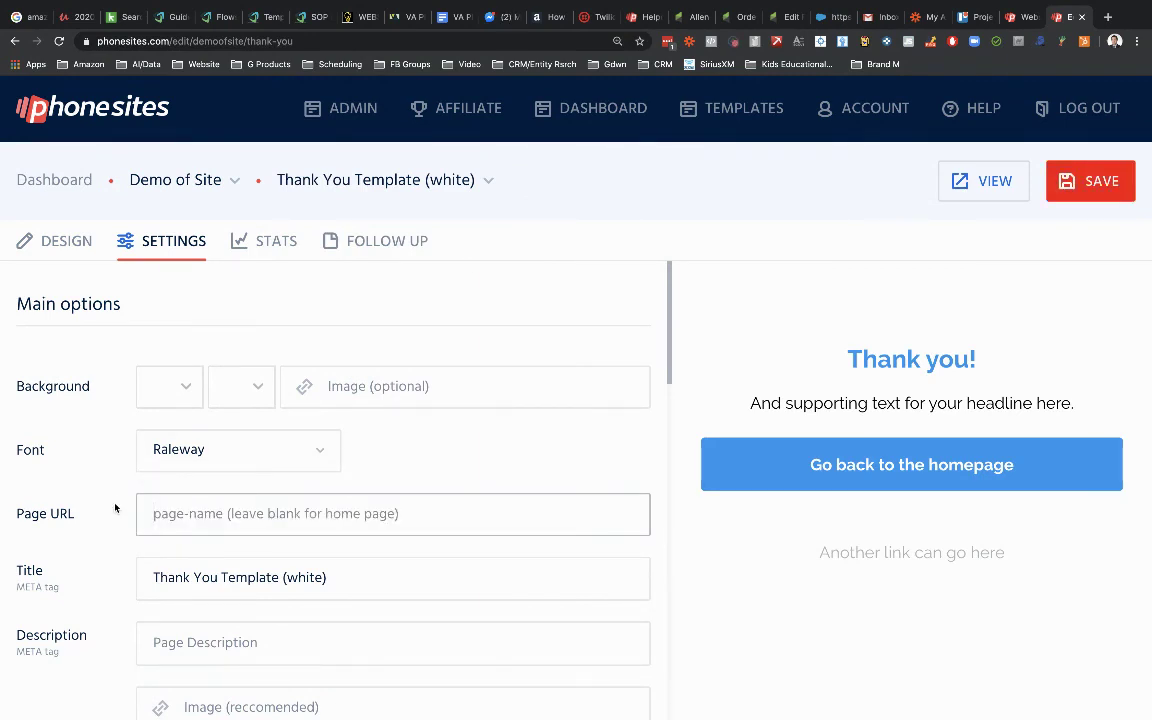
Retitle the page 'My New & Improved Homepage'.
left_click_drag(362, 581, 121, 561)
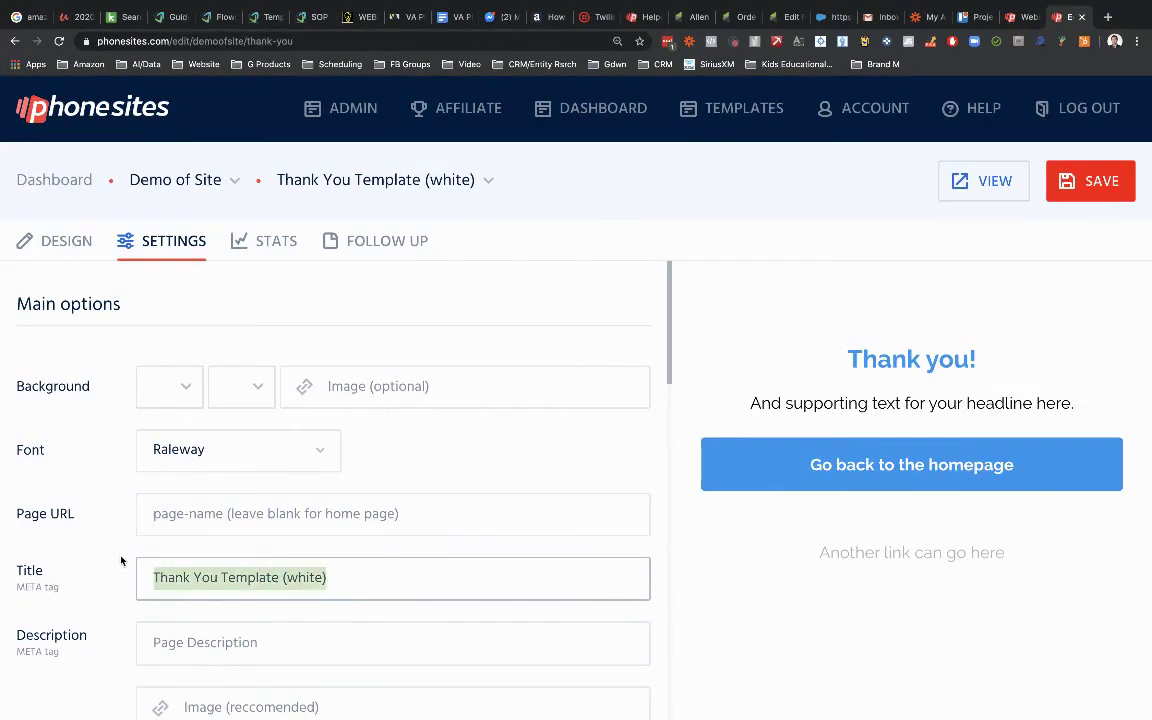
type("Ny")
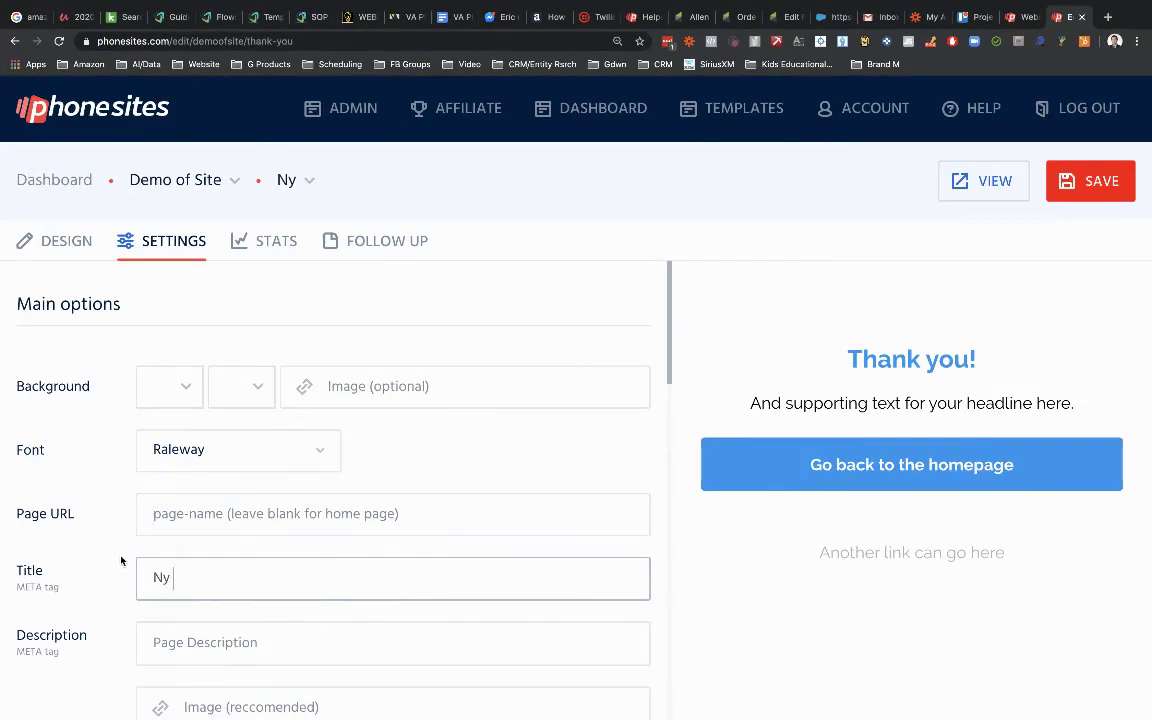
key("BackSpace")
key("BackSpace")
type("My N")
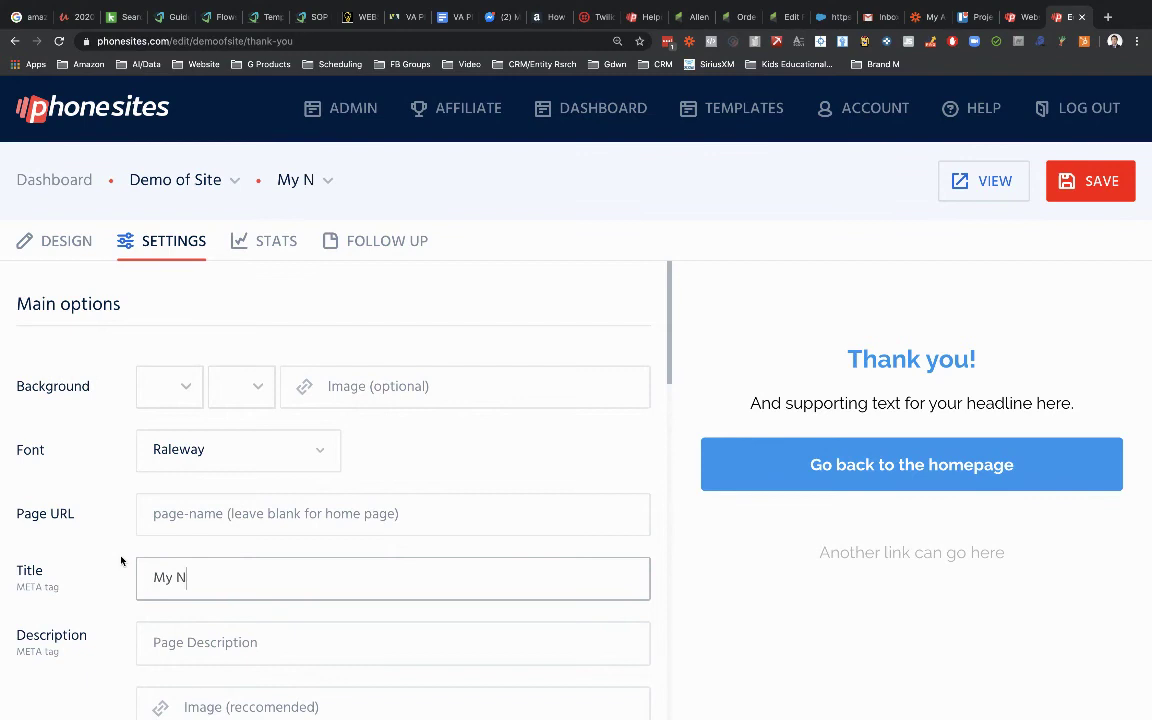
type("ew & Imp")
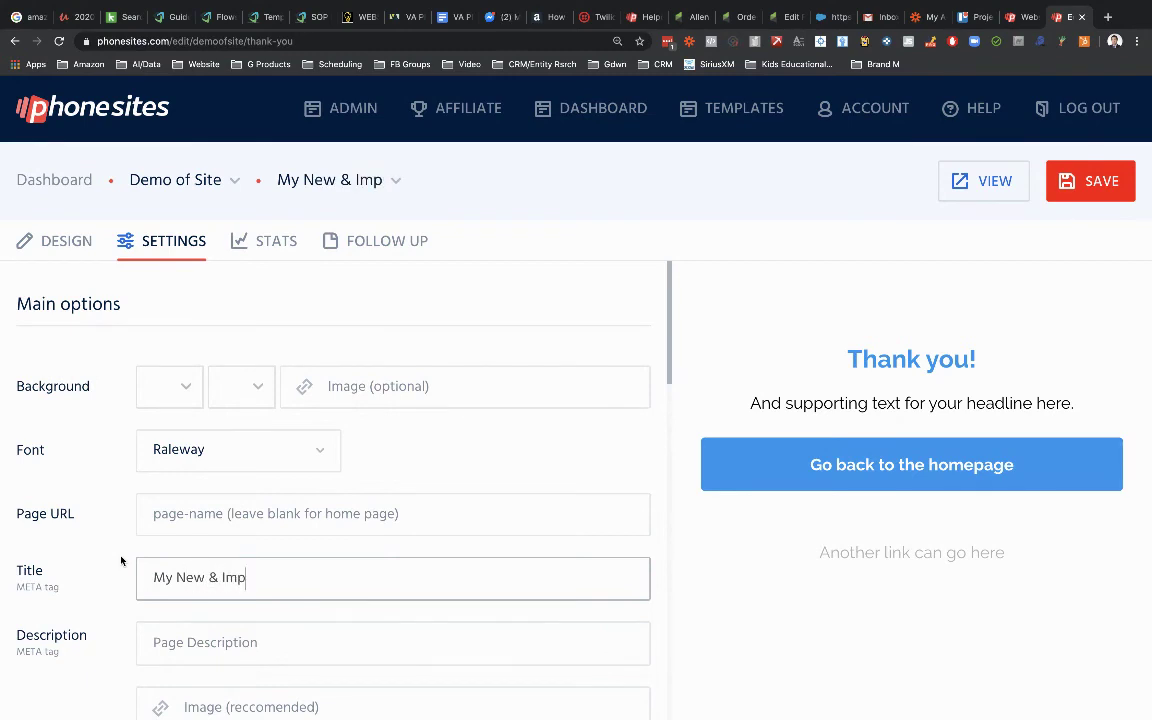
type("roved Homepage")
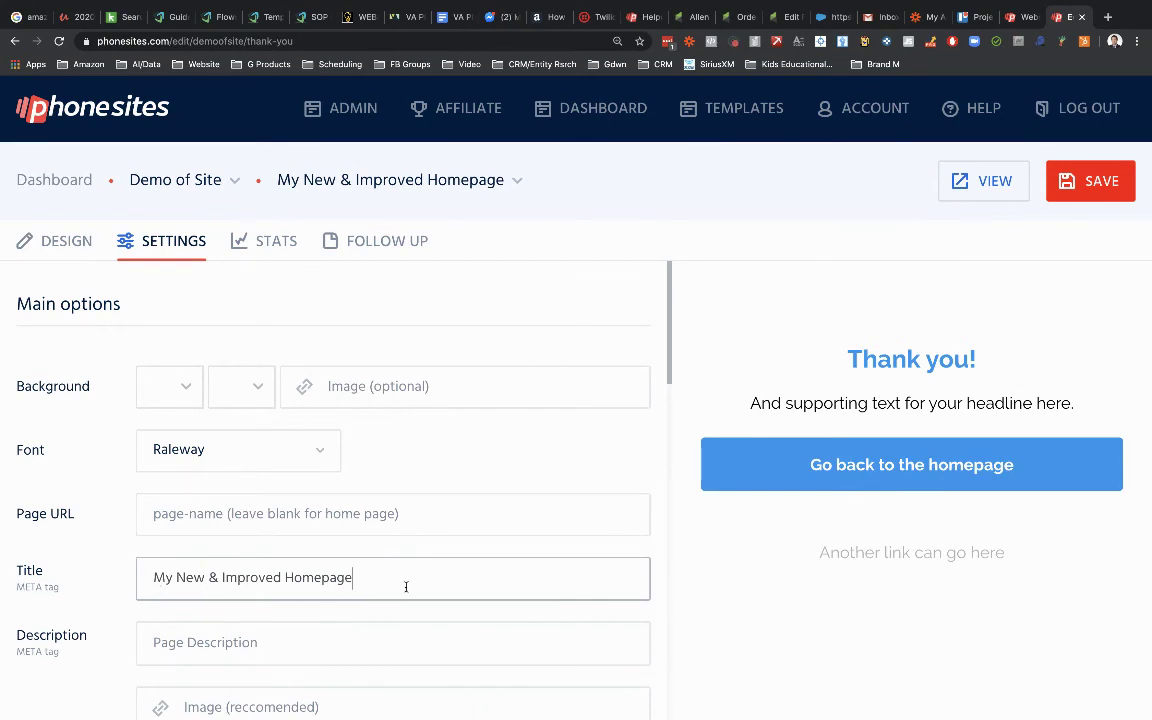
Fill the new homepage's description with the filler text 'dfgdfghdsrgrdaghds'.
key("Tab")
type("dfgdfghdsrgrdaghds")
scroll(94, 405, "down", 2)
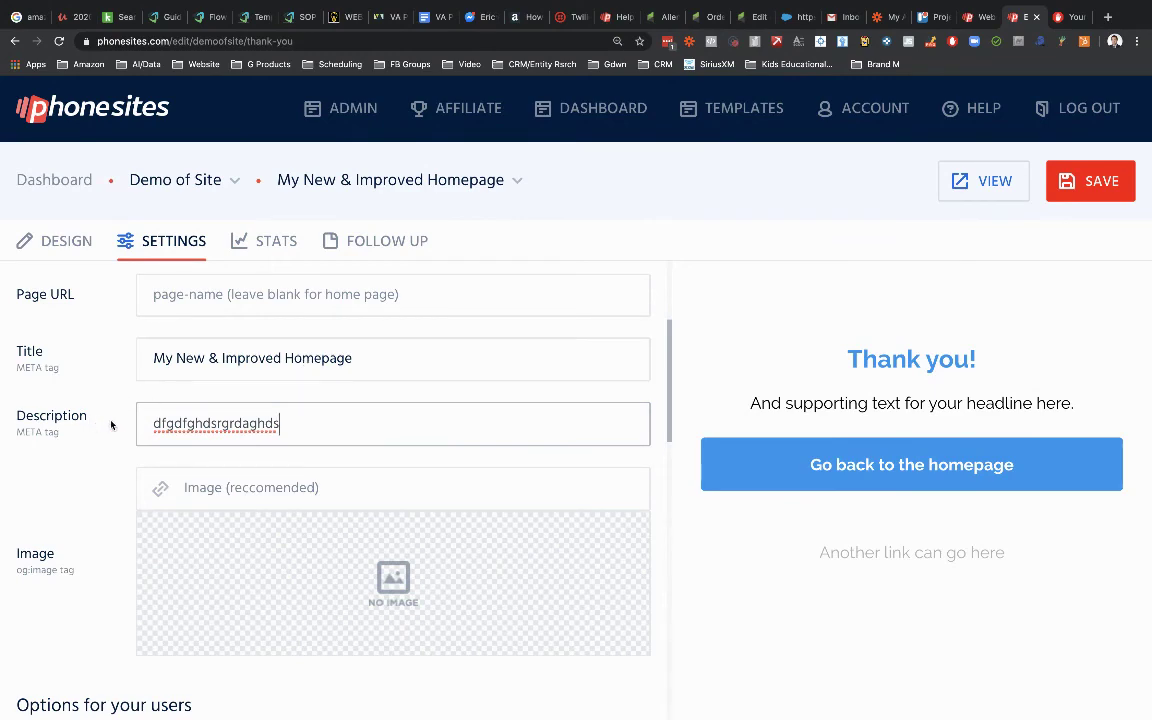
Set the Toledo Mudhens logo from the gallery as the share image and save the page.
left_click(395, 580)
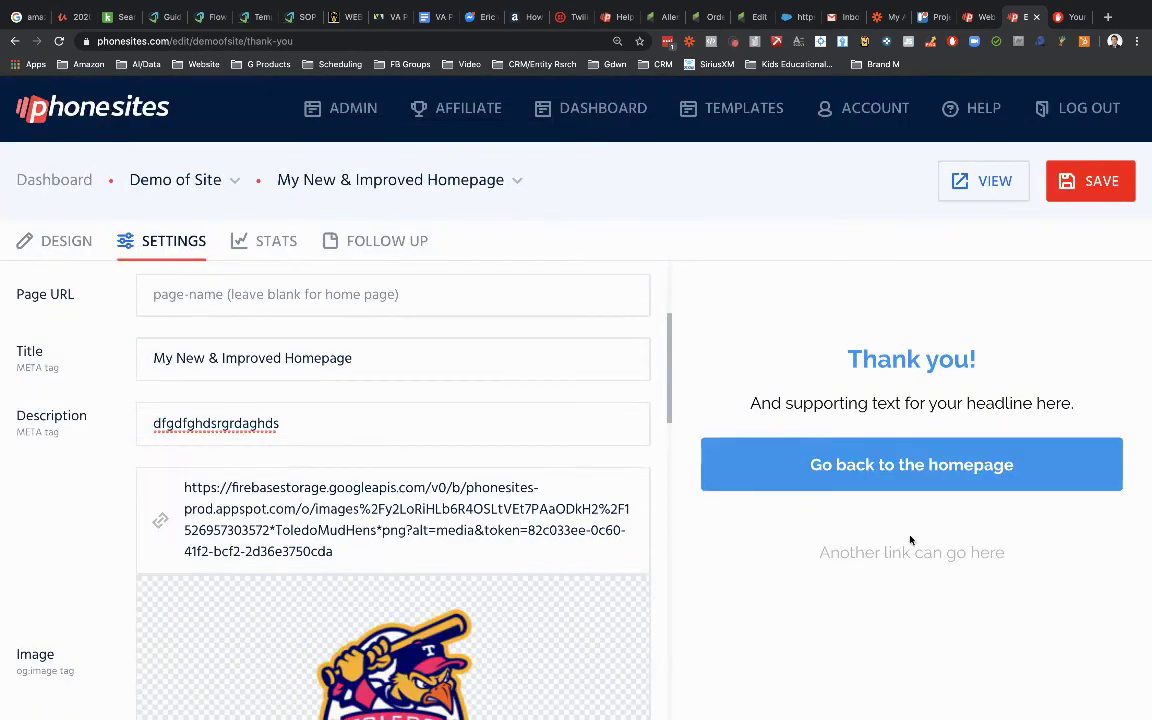
scroll(533, 557, "down", 2)
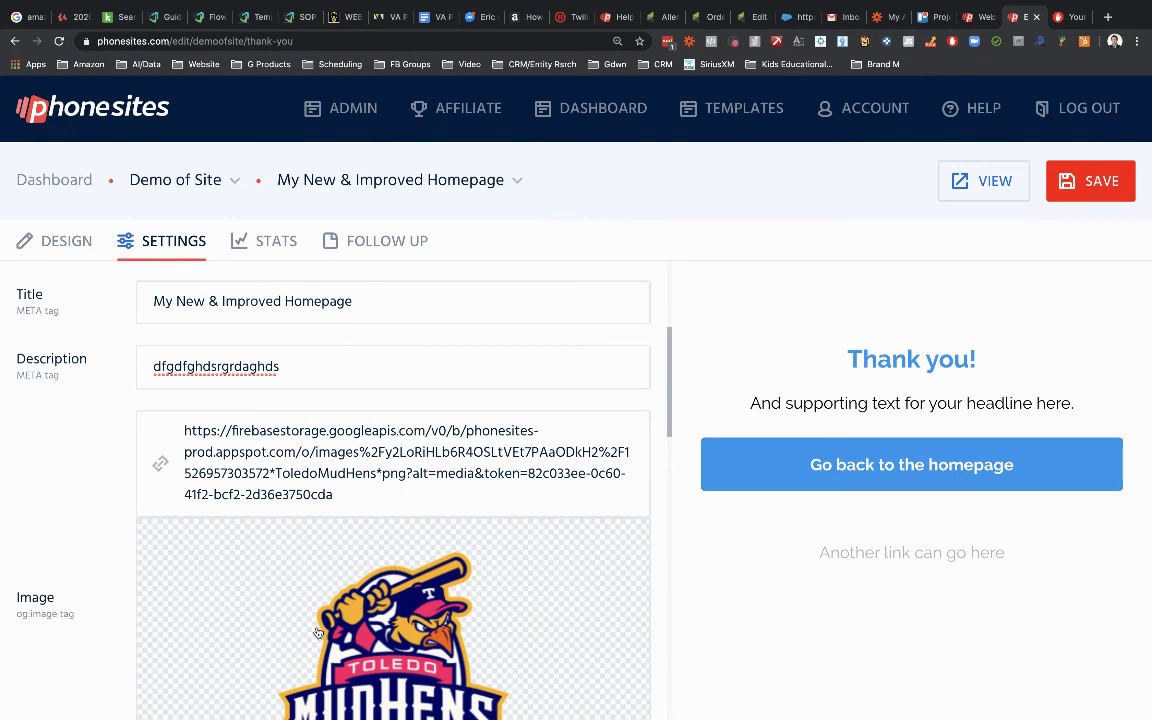
left_click(146, 301)
left_click(1075, 188)
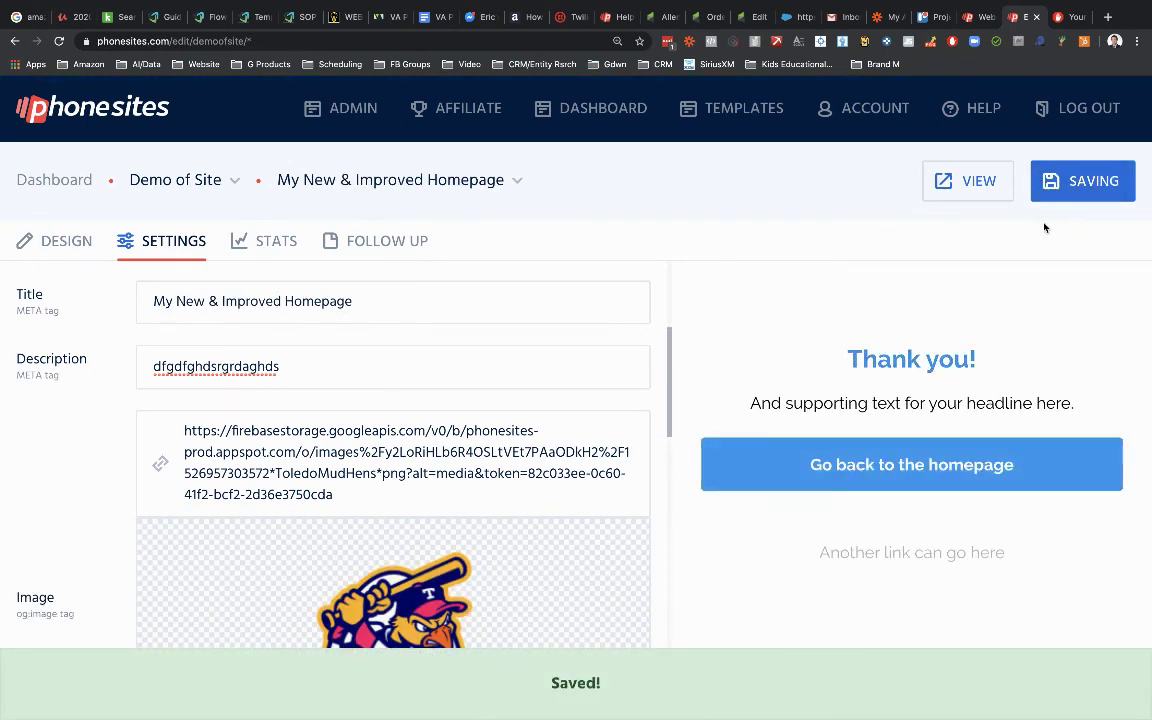
Replace the /thankyou page's title 'My Homepage' with 'Thank You' and save.
left_click(976, 18)
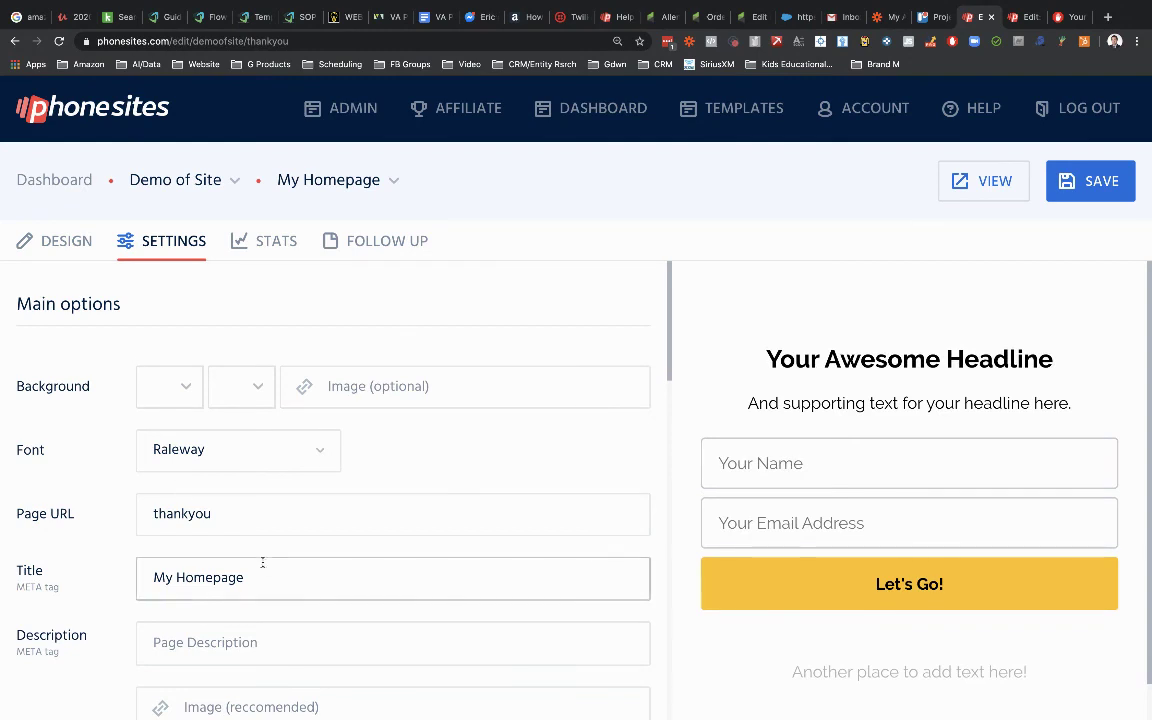
key("ctrl+a")
type("Thank You")
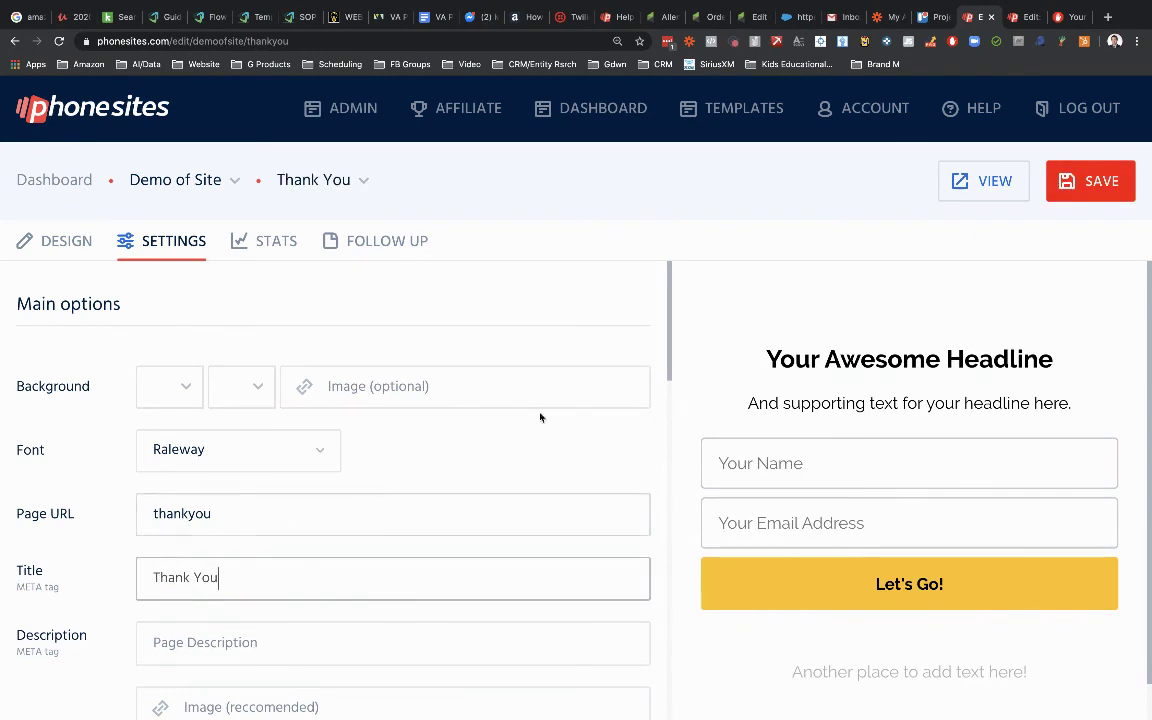
left_click(1090, 181)
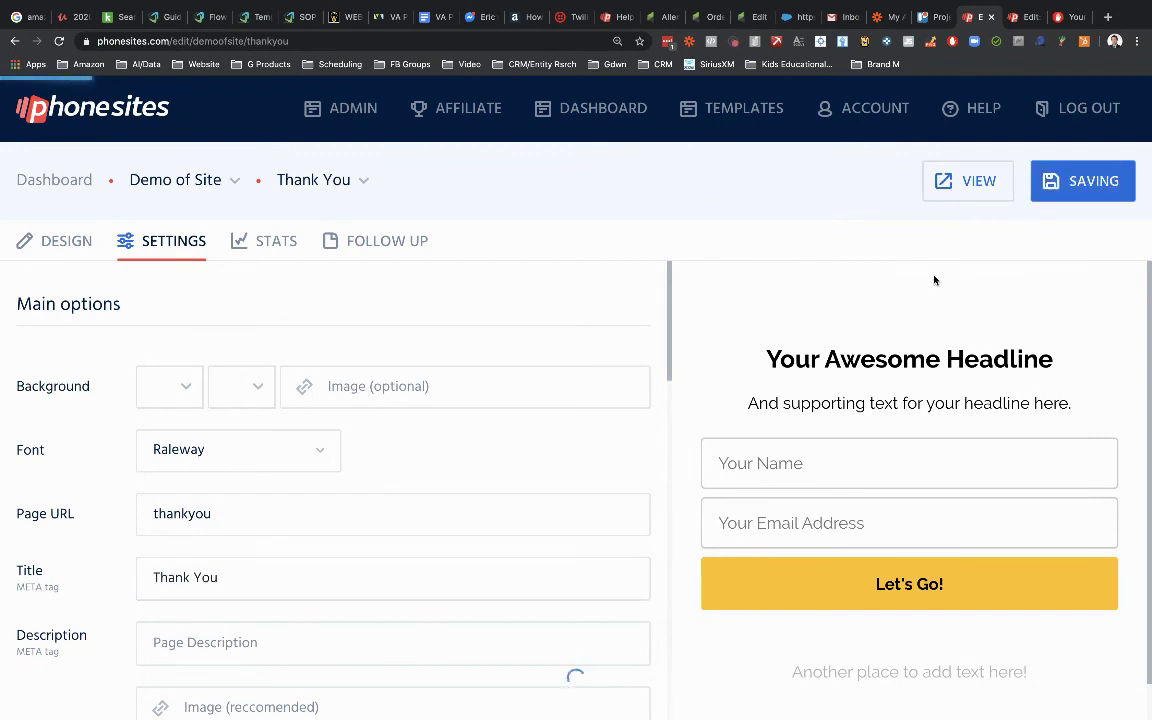